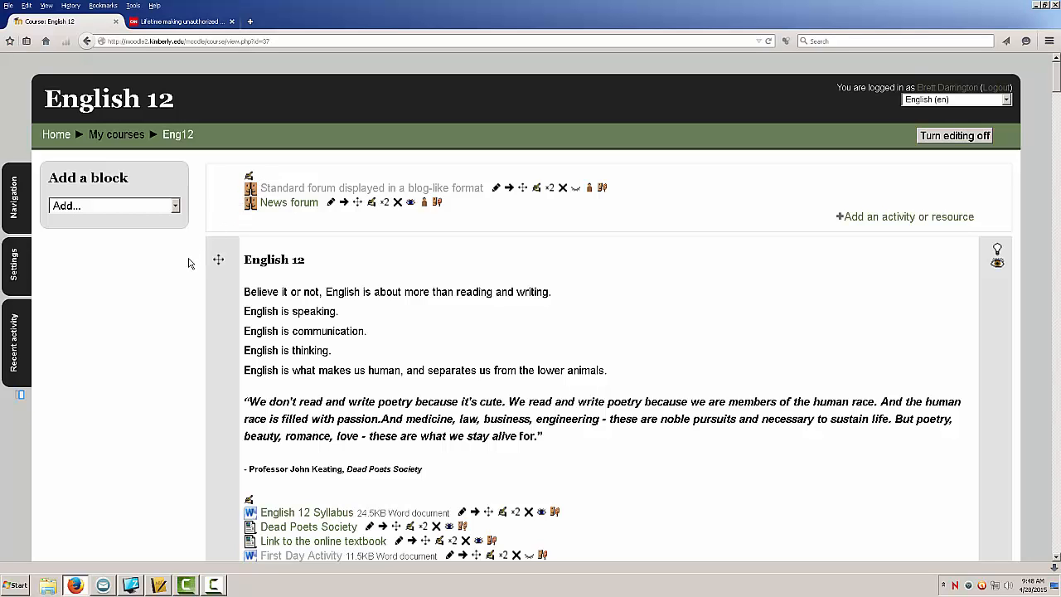
Step: Scroll through the English 12 course page and open the Group #1 wiki in the Anglo-Saxons section
{"action": "scroll", "coordinate": [188, 263], "scroll_direction": "down", "scroll_amount": 5}
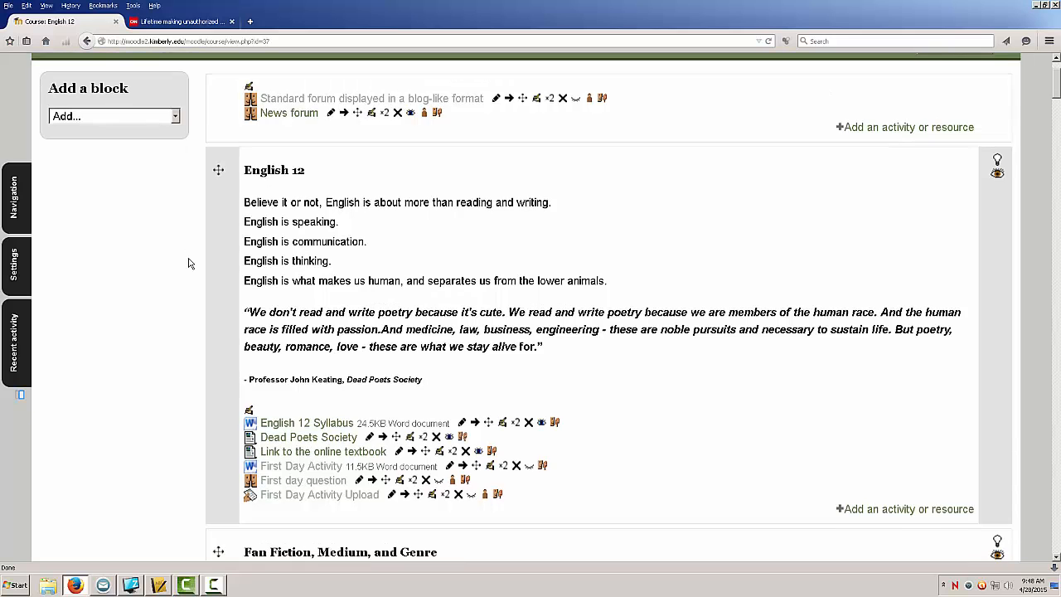
{"action": "scroll", "coordinate": [188, 263], "scroll_direction": "down", "scroll_amount": 3}
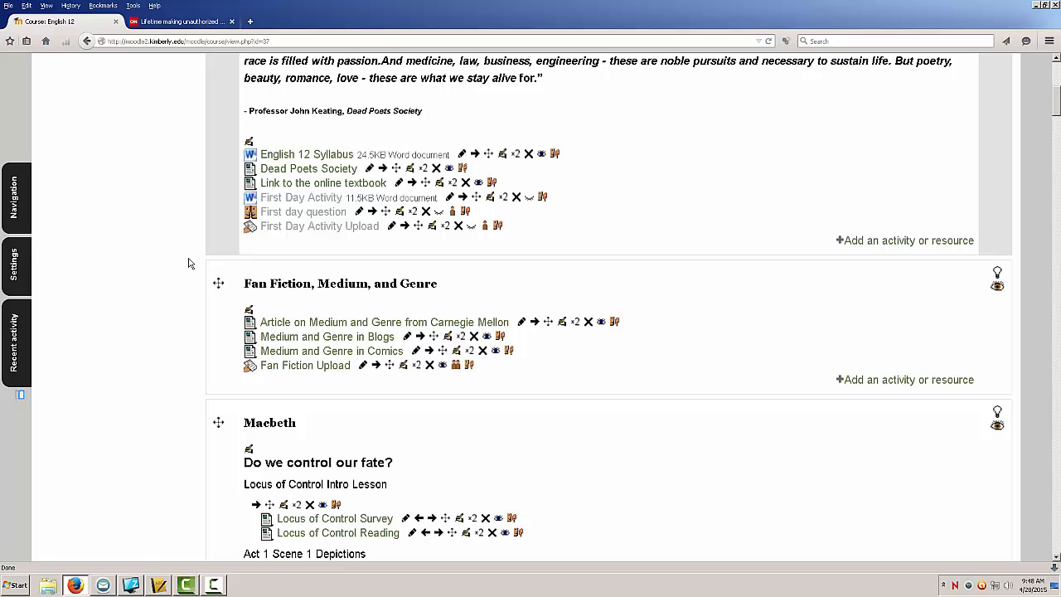
{"action": "scroll", "coordinate": [188, 262], "scroll_direction": "down", "scroll_amount": 20}
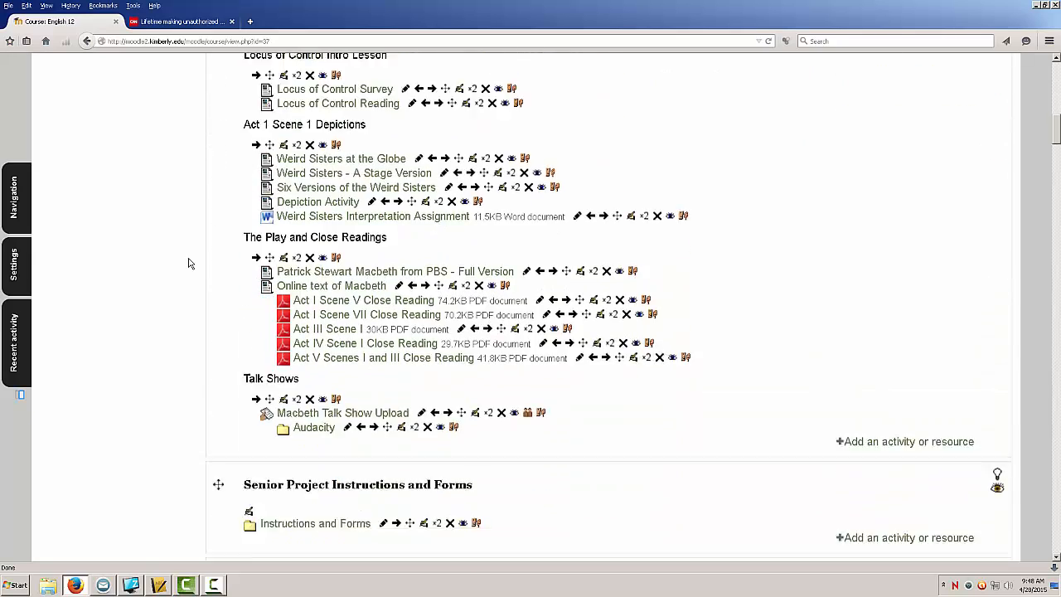
{"action": "scroll", "coordinate": [188, 263], "scroll_direction": "down", "scroll_amount": 18}
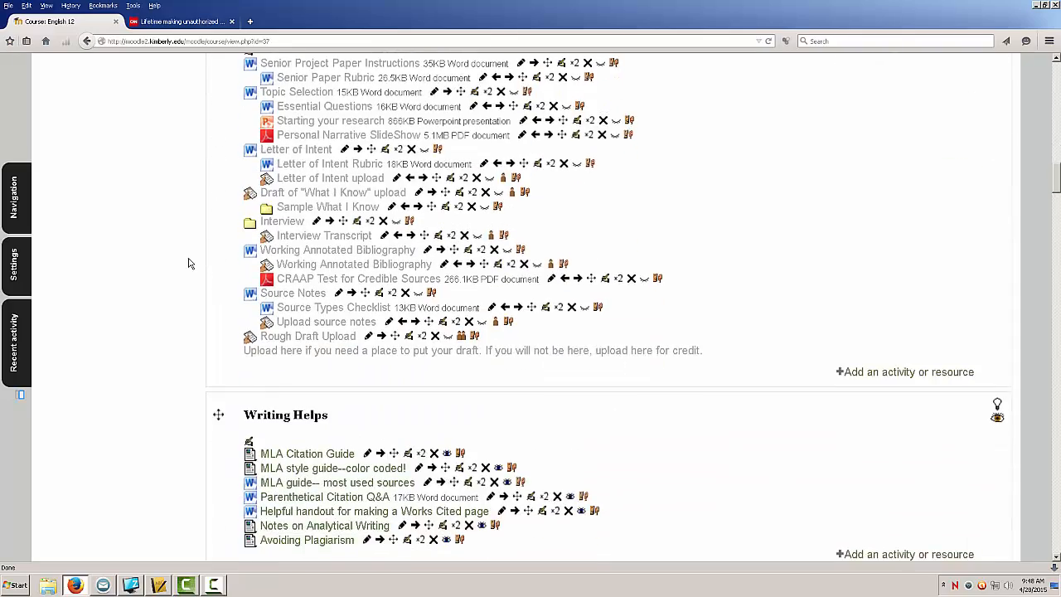
{"action": "scroll", "coordinate": [188, 263], "scroll_direction": "down", "scroll_amount": 18}
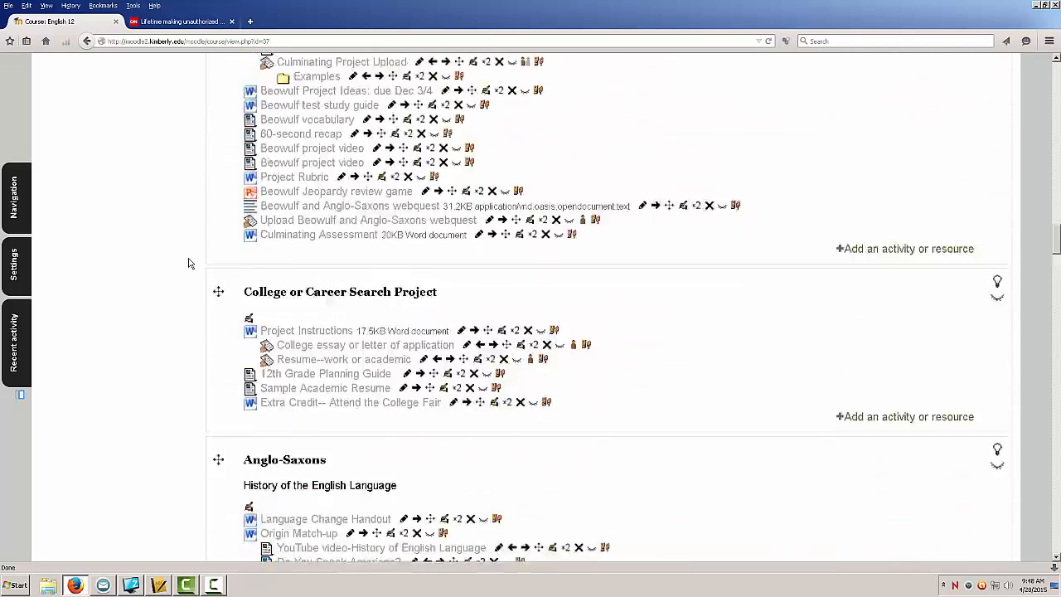
{"action": "scroll", "coordinate": [188, 263], "scroll_direction": "down", "scroll_amount": 8}
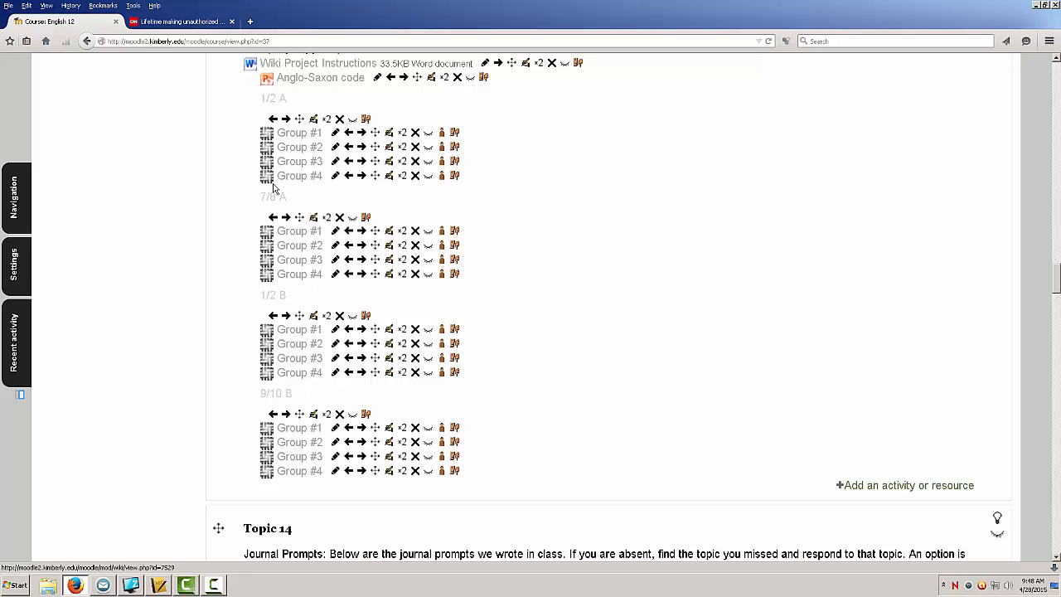
{"action": "left_click", "coordinate": [289, 332]}
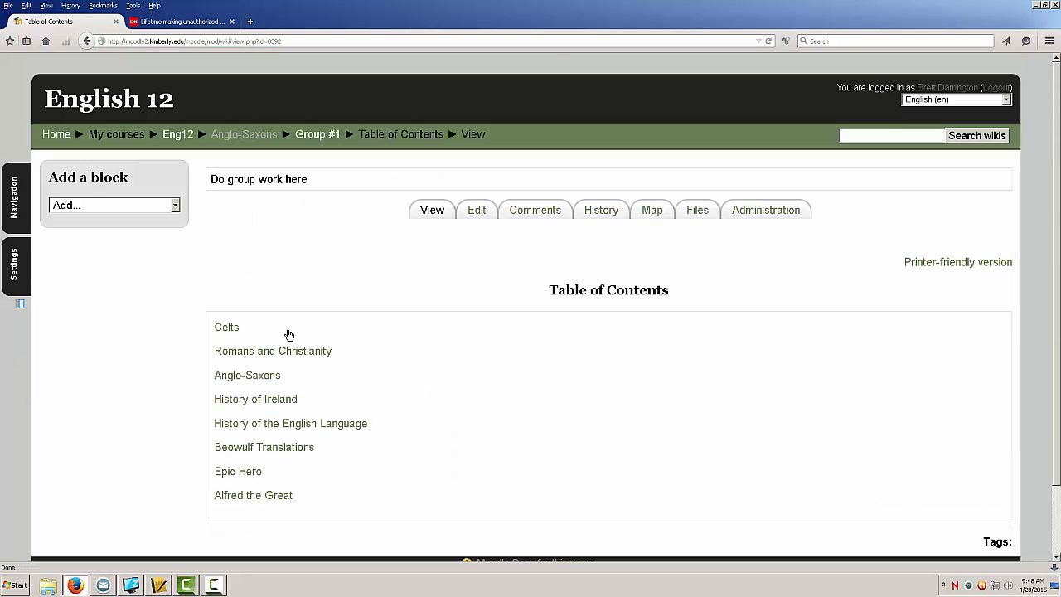
Step: Open the Celts page from the wiki's table of contents and read through it
{"action": "scroll", "coordinate": [408, 339], "scroll_direction": "down", "scroll_amount": 3}
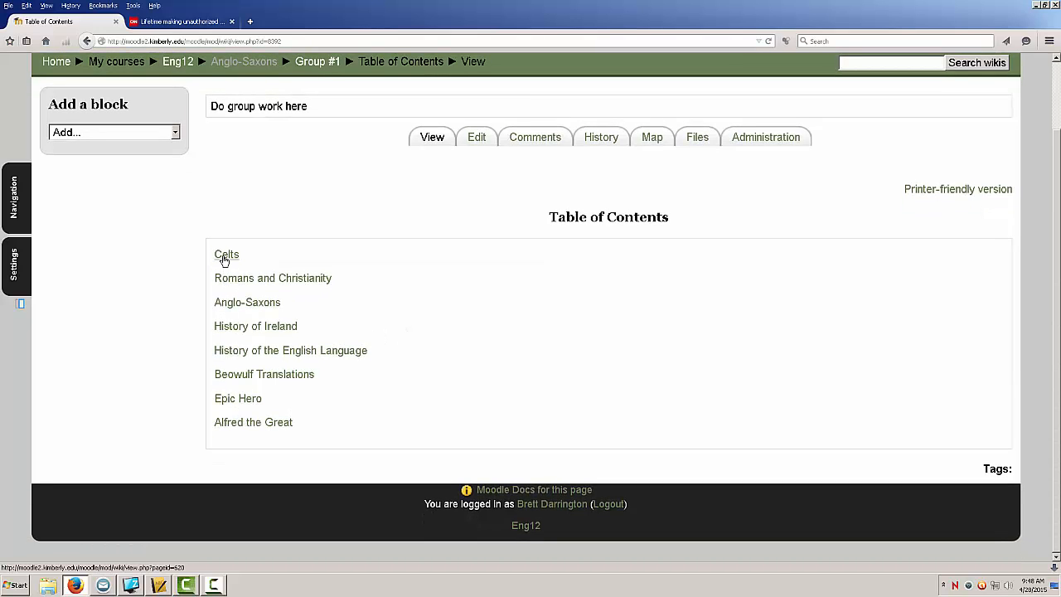
{"action": "left_click", "coordinate": [223, 256]}
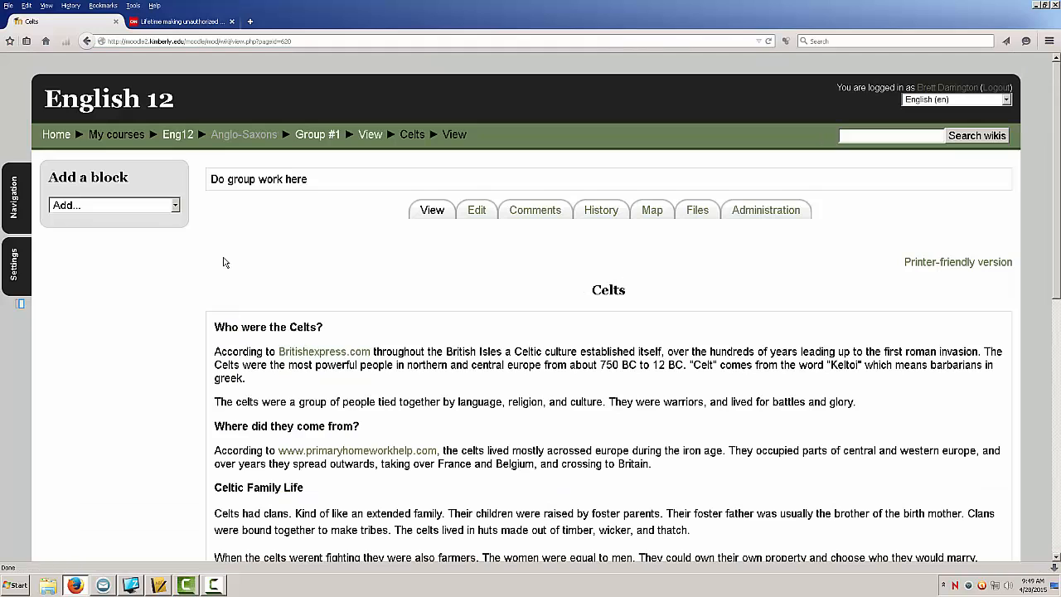
{"action": "scroll", "coordinate": [203, 306], "scroll_direction": "down", "scroll_amount": 3}
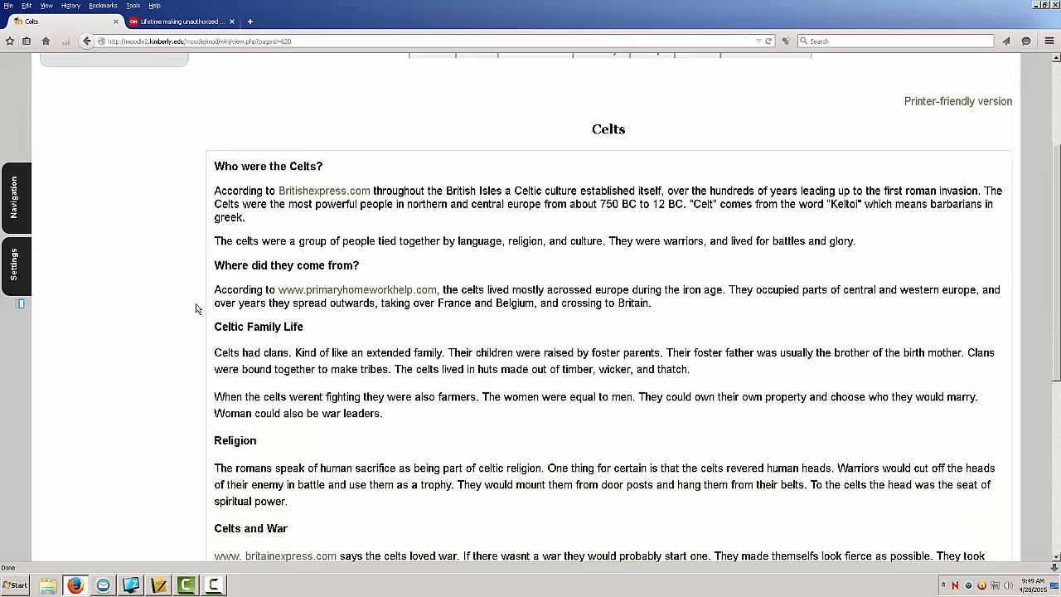
{"action": "scroll", "coordinate": [197, 308], "scroll_direction": "down", "scroll_amount": 2}
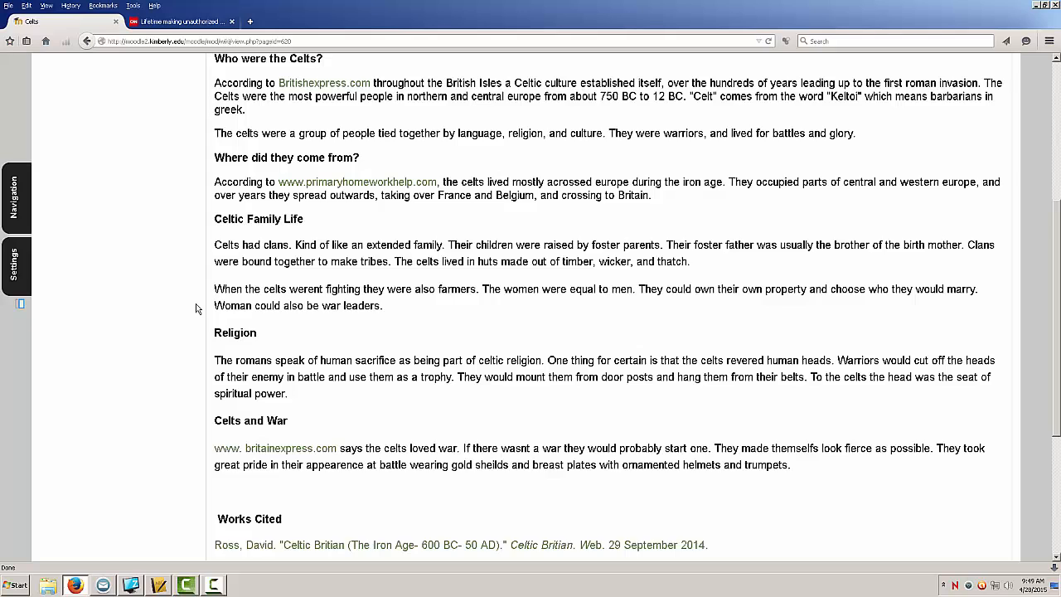
{"action": "scroll", "coordinate": [196, 308], "scroll_direction": "up", "scroll_amount": 2}
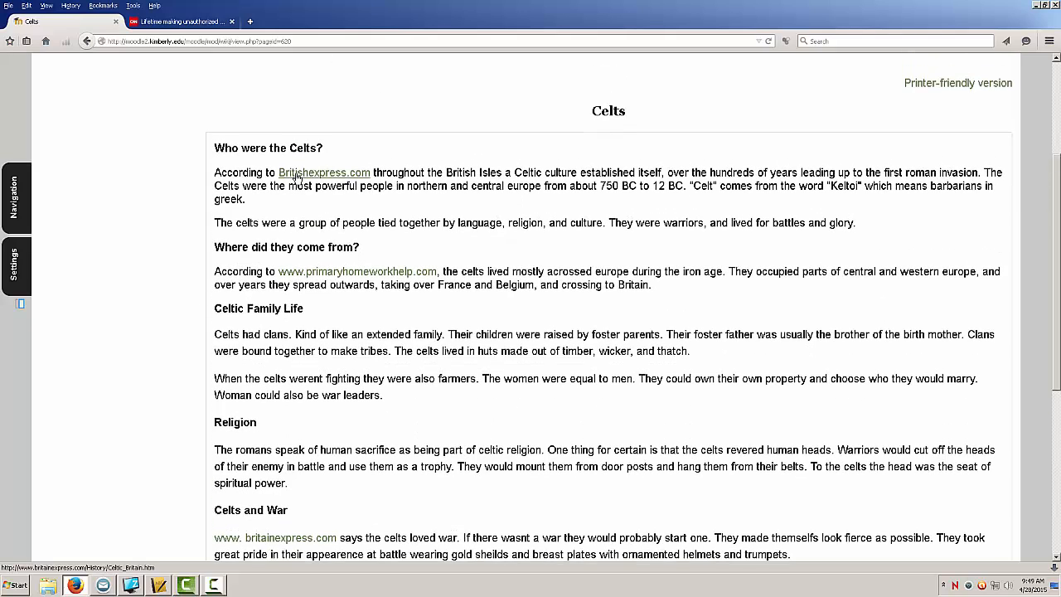
{"action": "scroll", "coordinate": [320, 273], "scroll_direction": "down", "scroll_amount": 2}
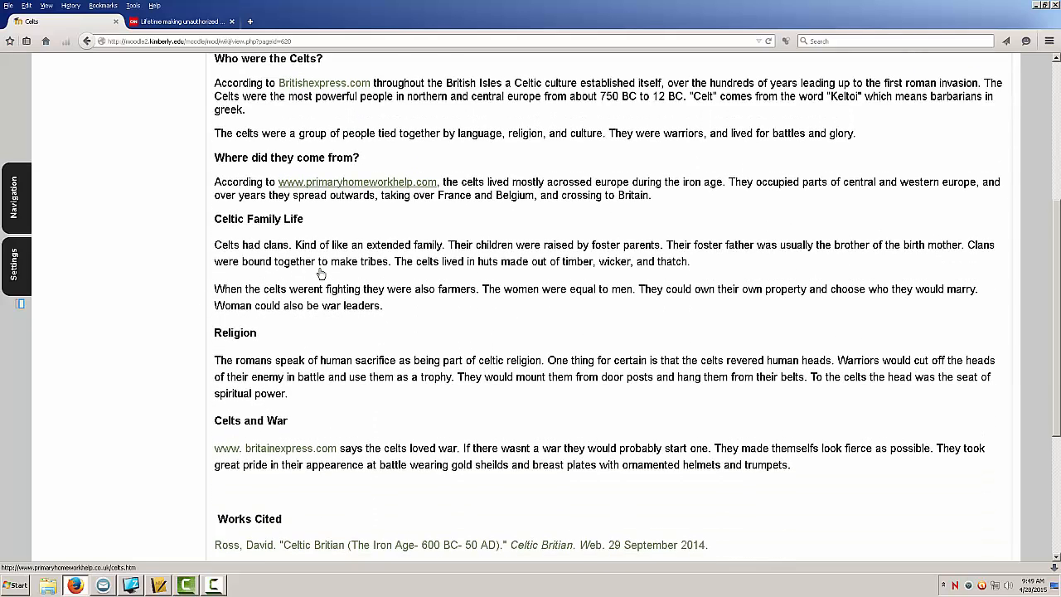
{"action": "scroll", "coordinate": [321, 273], "scroll_direction": "down", "scroll_amount": 4}
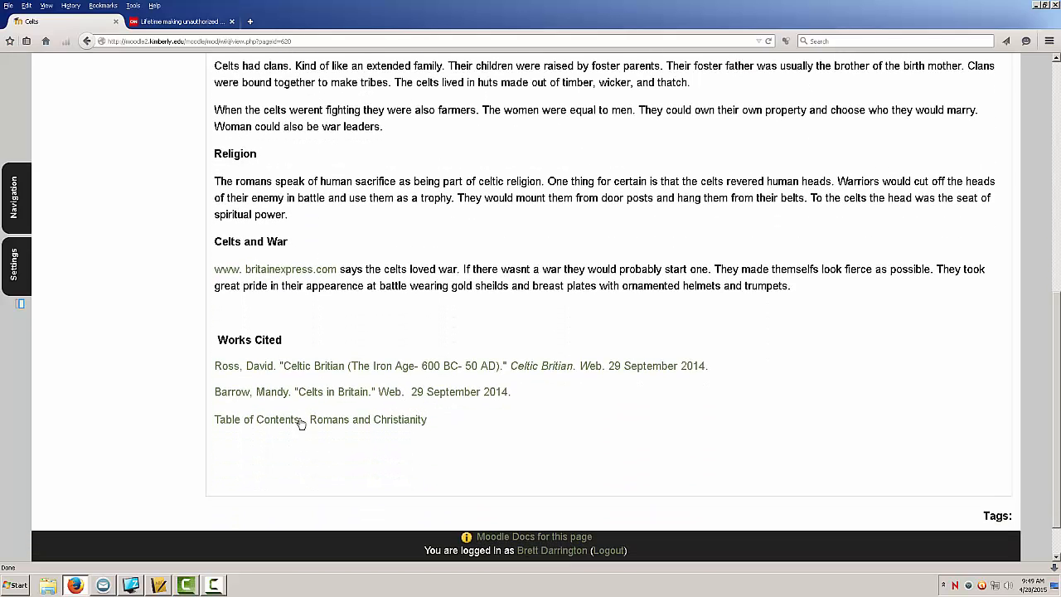
Step: Go on to the Romans and Christianity wiki page and read through it
{"action": "left_click", "coordinate": [351, 420]}
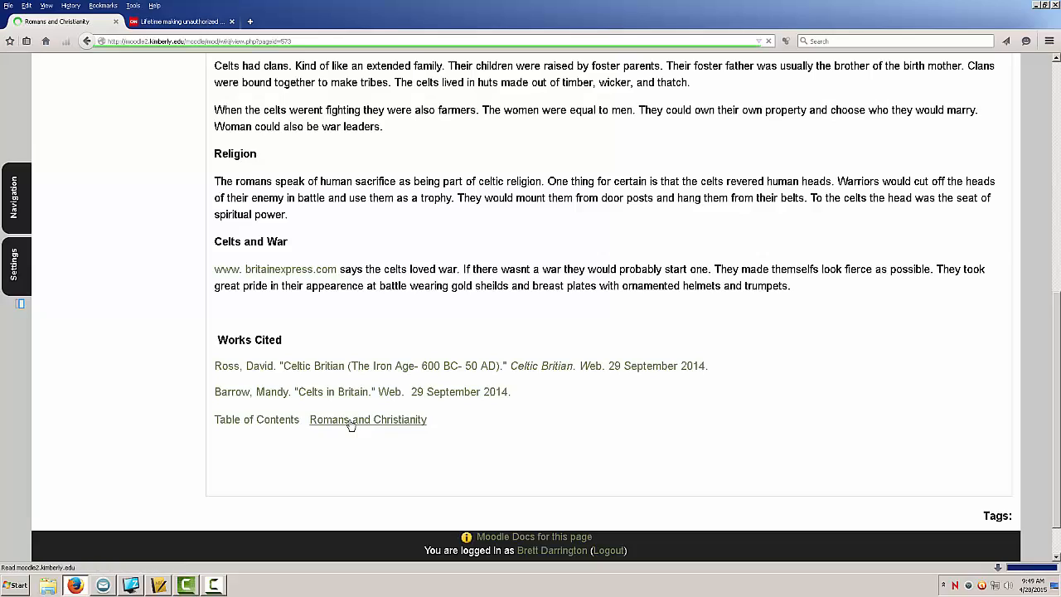
{"action": "scroll", "coordinate": [351, 424], "scroll_direction": "down", "scroll_amount": 3}
{"action": "scroll", "coordinate": [350, 425], "scroll_direction": "down", "scroll_amount": 7}
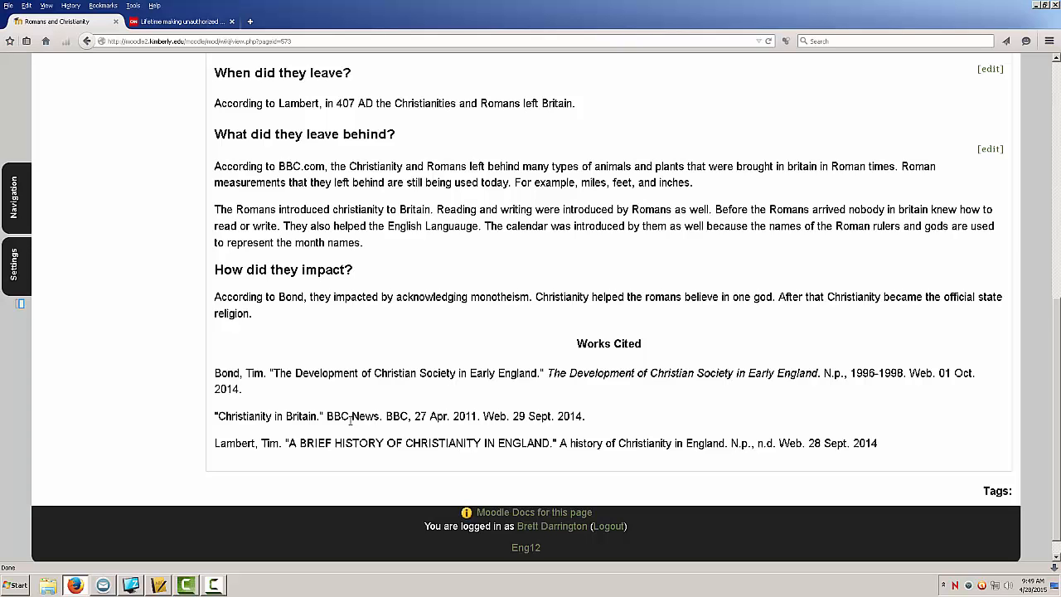
{"action": "scroll", "coordinate": [351, 420], "scroll_direction": "up", "scroll_amount": 10}
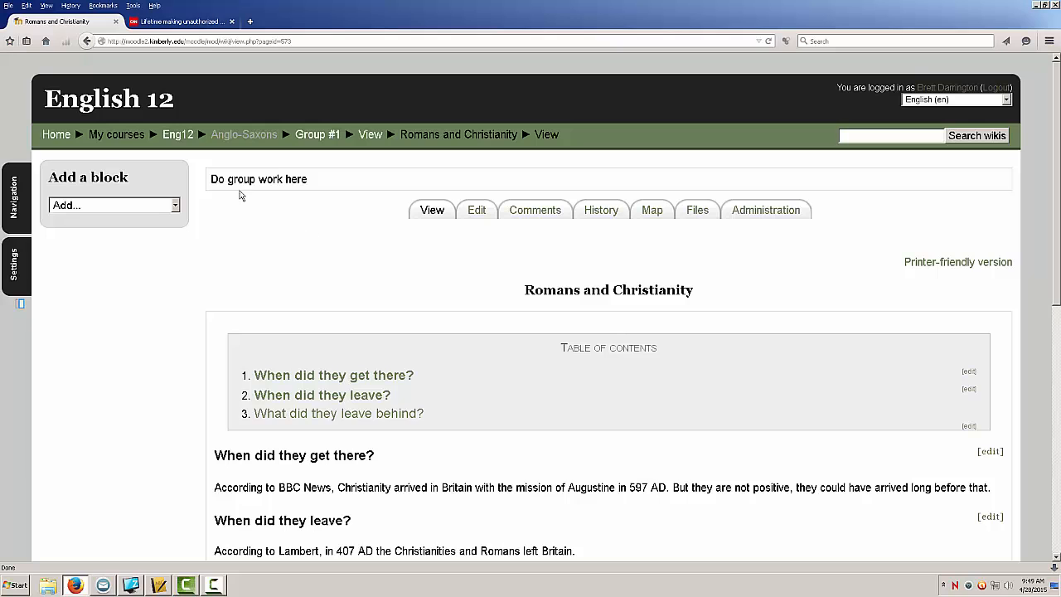
Step: Return to the Eng12 course page and scroll down through its sections
{"action": "left_click", "coordinate": [177, 138]}
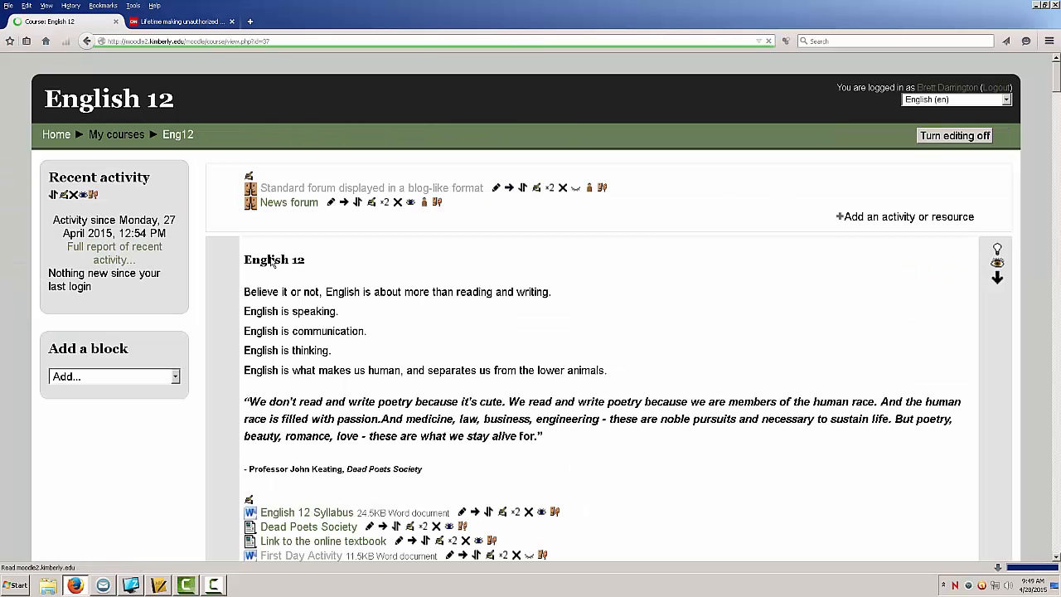
{"action": "scroll", "coordinate": [282, 282], "scroll_direction": "down", "scroll_amount": 4}
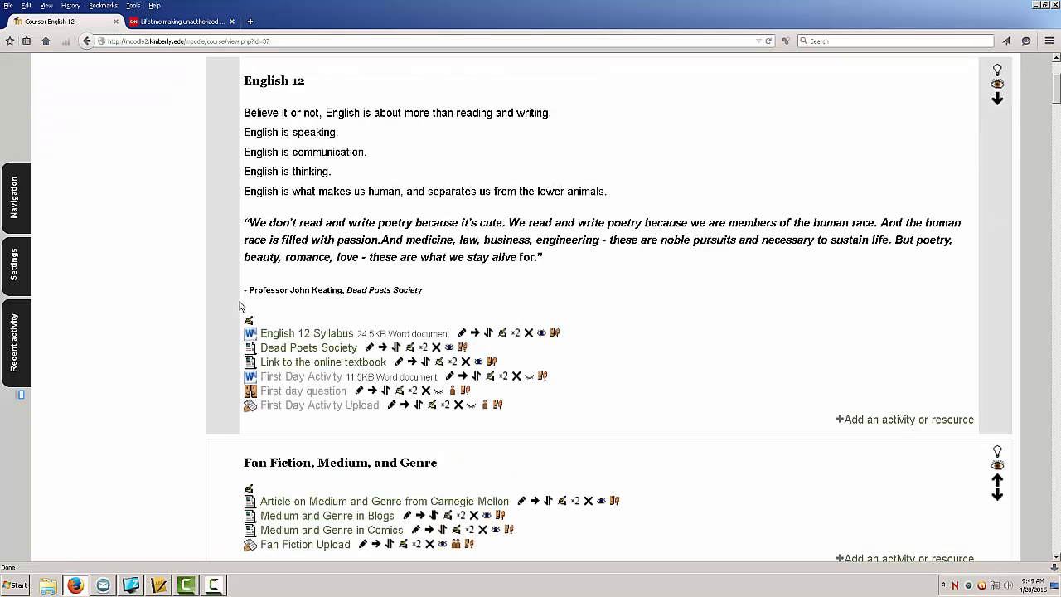
{"action": "scroll", "coordinate": [231, 306], "scroll_direction": "down", "scroll_amount": 3}
{"action": "scroll", "coordinate": [225, 307], "scroll_direction": "down", "scroll_amount": 14}
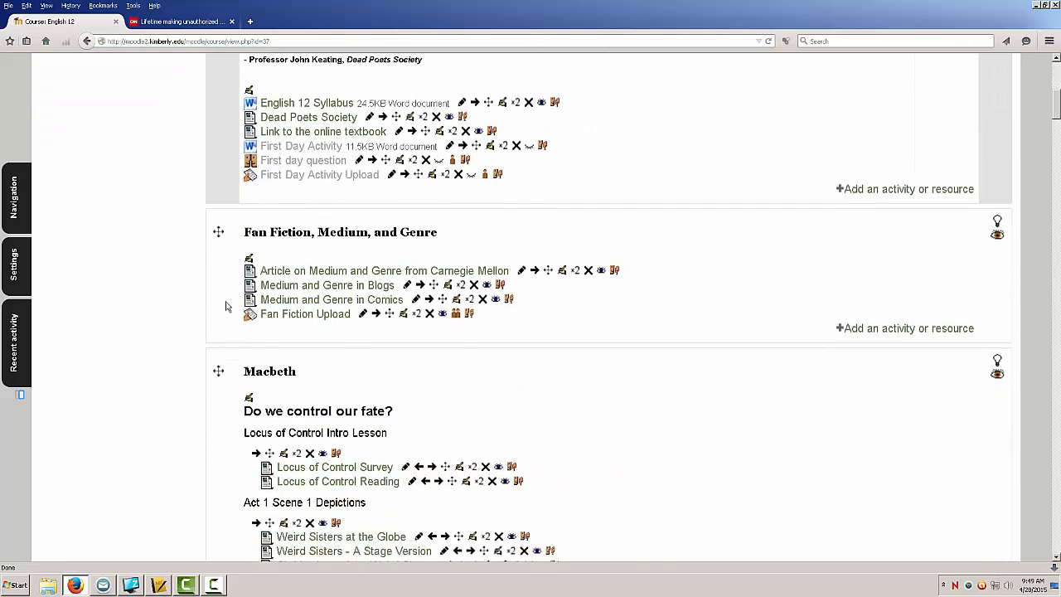
{"action": "scroll", "coordinate": [226, 305], "scroll_direction": "down", "scroll_amount": 4}
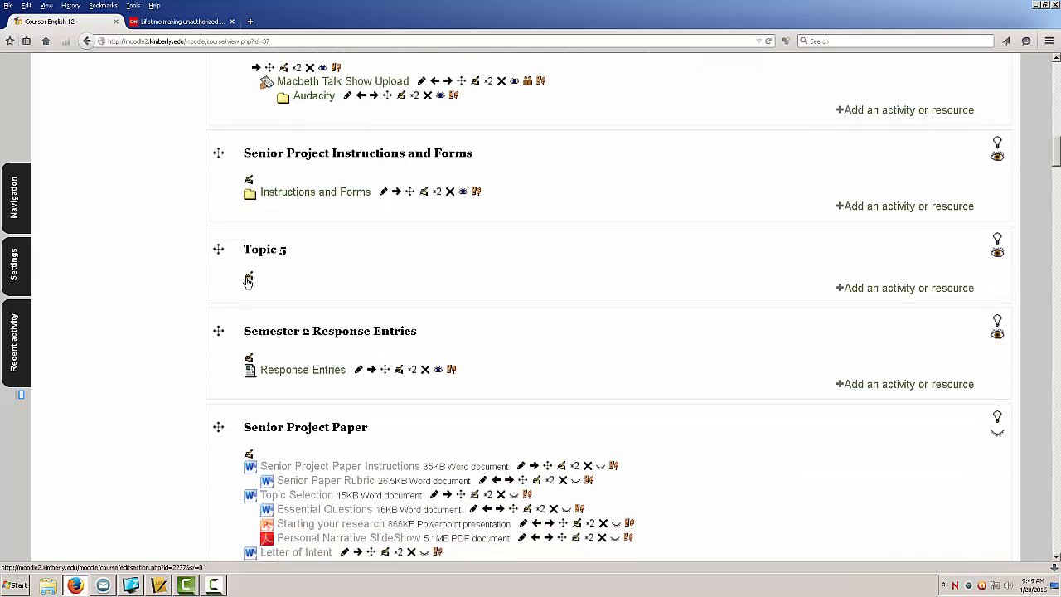
Step: Edit the Topic 5 section, turning off the default name, and rename it Sample Wiki
{"action": "left_click", "coordinate": [249, 280]}
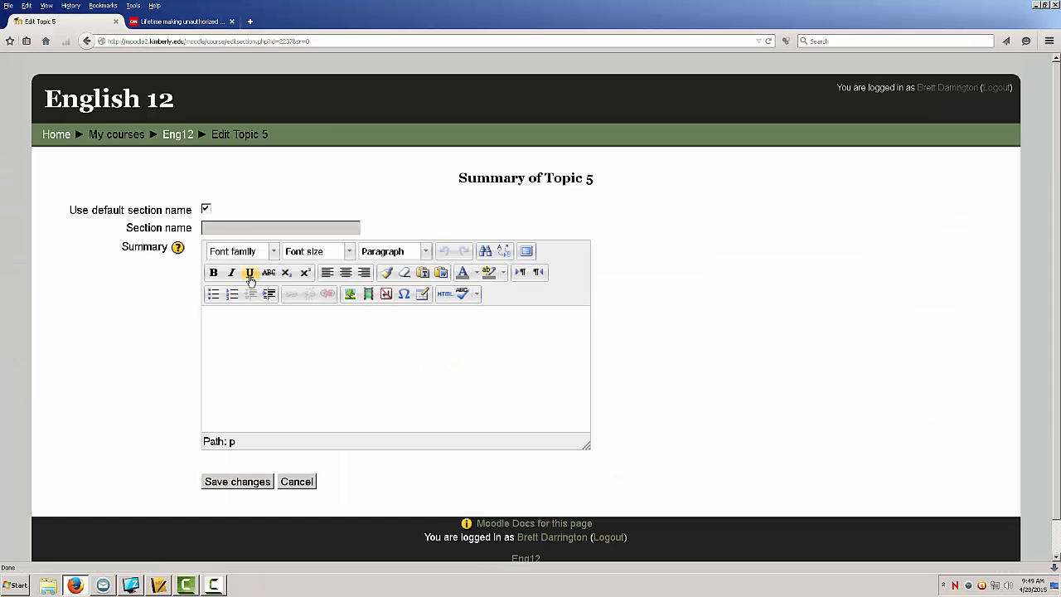
{"action": "left_click", "coordinate": [206, 209]}
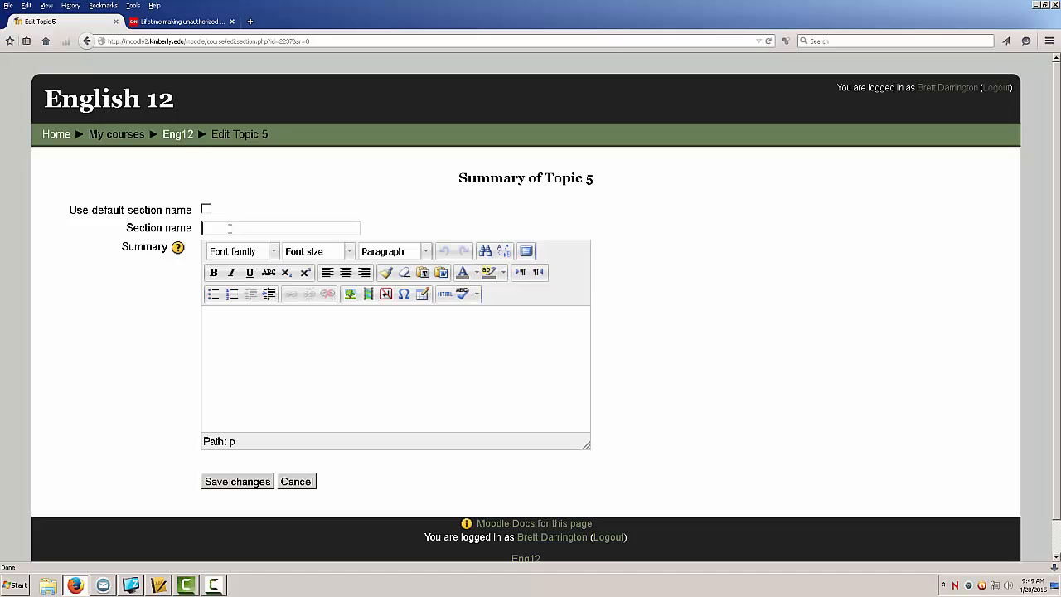
{"action": "type", "text": "Sample Wik"}
{"action": "key", "text": "BackSpace"}
{"action": "key", "text": "BackSpace"}
{"action": "type", "text": "iki"}
{"action": "left_click", "coordinate": [233, 488]}
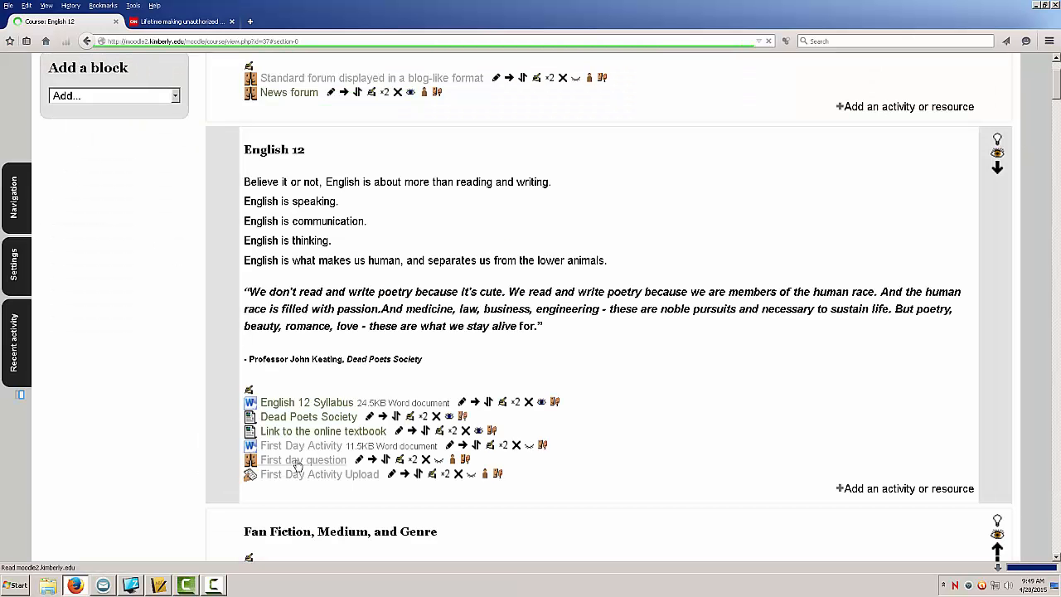
Step: Add a new Wiki activity to the Sample Wiki section
{"action": "scroll", "coordinate": [209, 473], "scroll_direction": "down", "scroll_amount": 4}
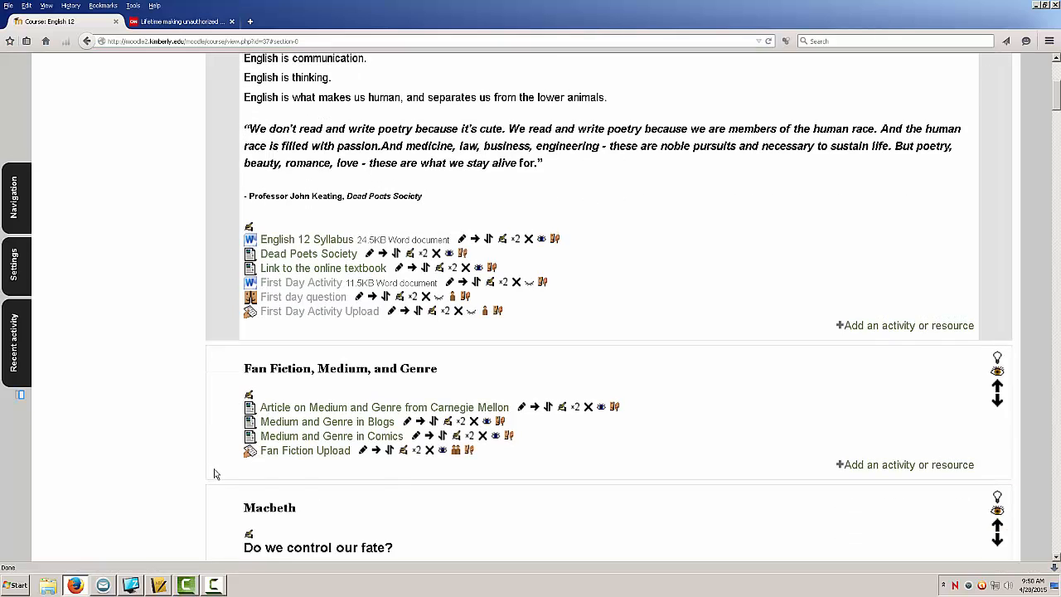
{"action": "scroll", "coordinate": [211, 473], "scroll_direction": "down", "scroll_amount": 7}
{"action": "scroll", "coordinate": [218, 474], "scroll_direction": "down", "scroll_amount": 10}
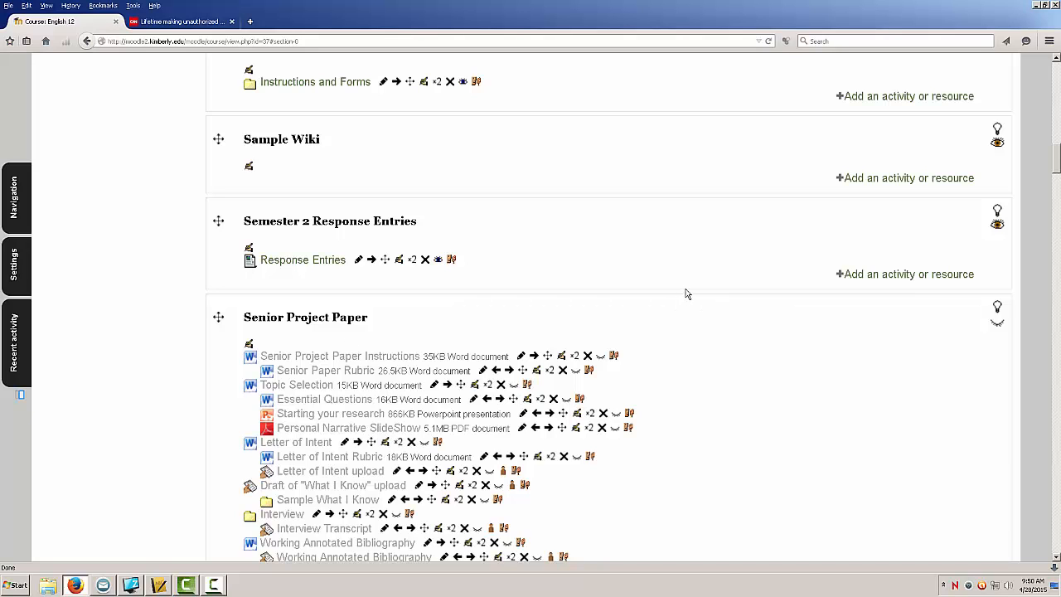
{"action": "left_click", "coordinate": [864, 179]}
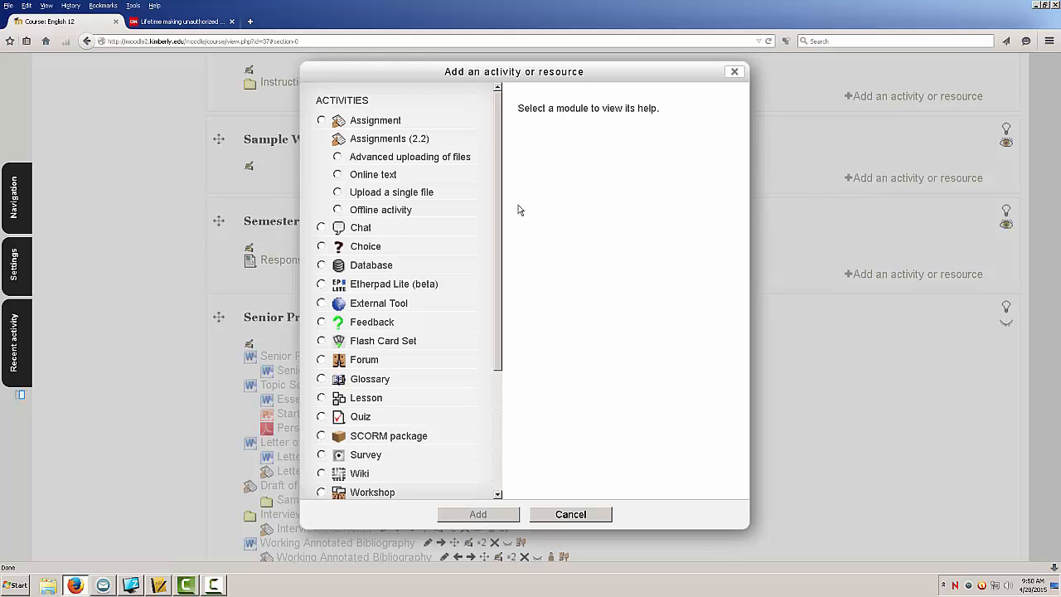
{"action": "left_click_drag", "start_coordinate": [499, 219], "coordinate": [497, 319]}
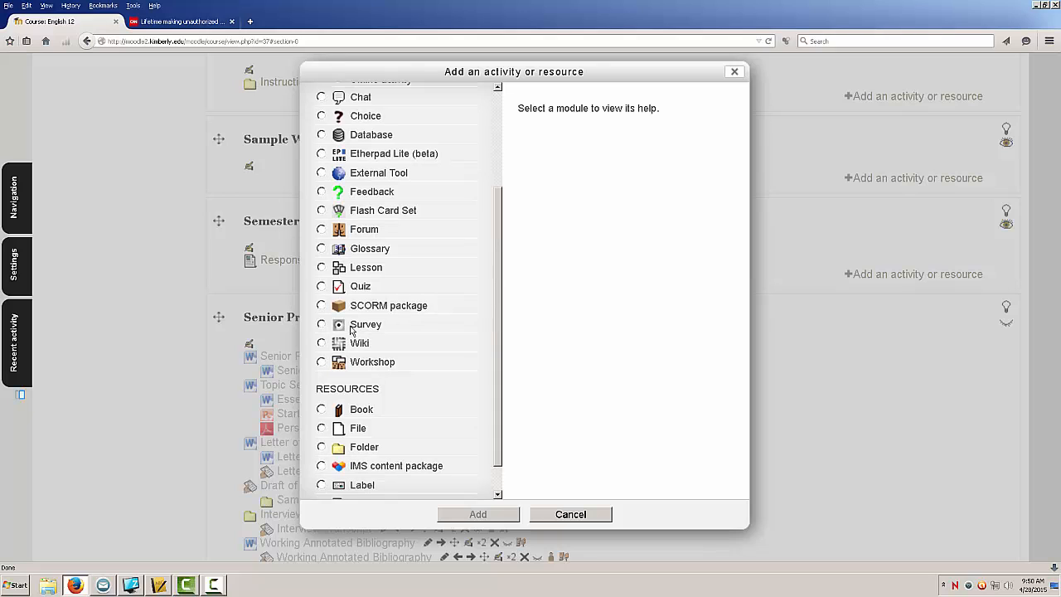
{"action": "left_click", "coordinate": [321, 343]}
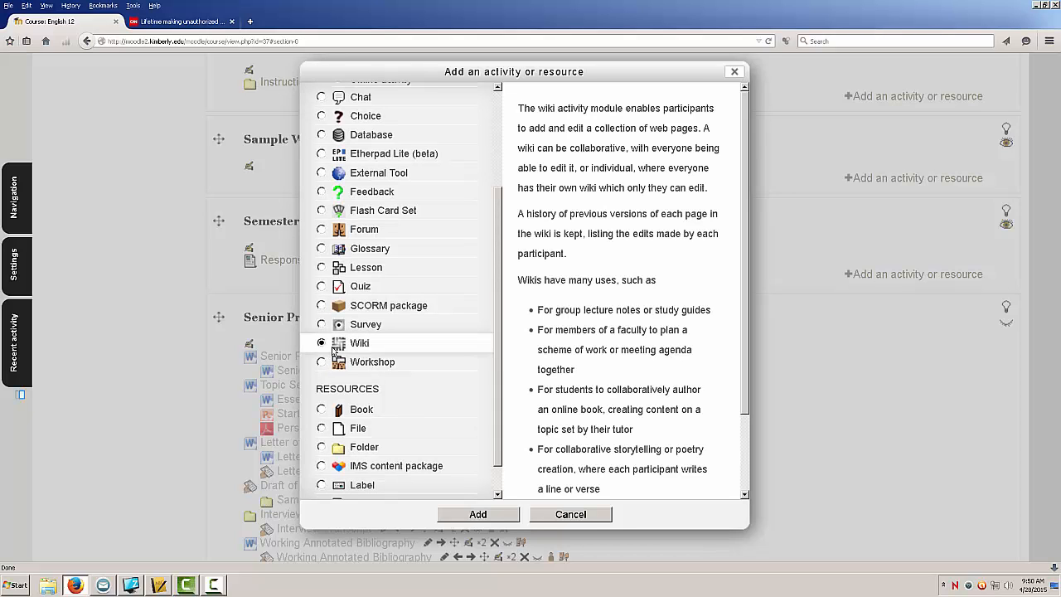
{"action": "left_click", "coordinate": [488, 515]}
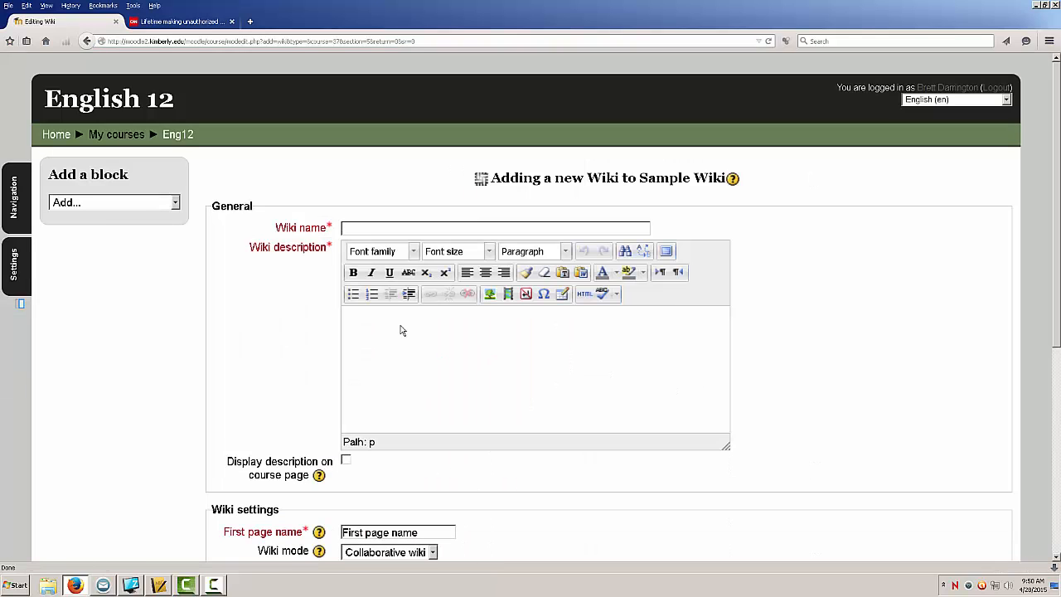
Step: Name the new wiki Wiki Example
{"action": "left_click", "coordinate": [398, 231]}
{"action": "type", "text": "Wiki"}
{"action": "key", "text": "BackSpace"}
{"action": "type", "text": "ki Example"}
Step: Enter the wiki description Wiki for showing how to use Wikis
{"action": "left_click", "coordinate": [403, 352]}
{"action": "type", "text": "Wiki for"}
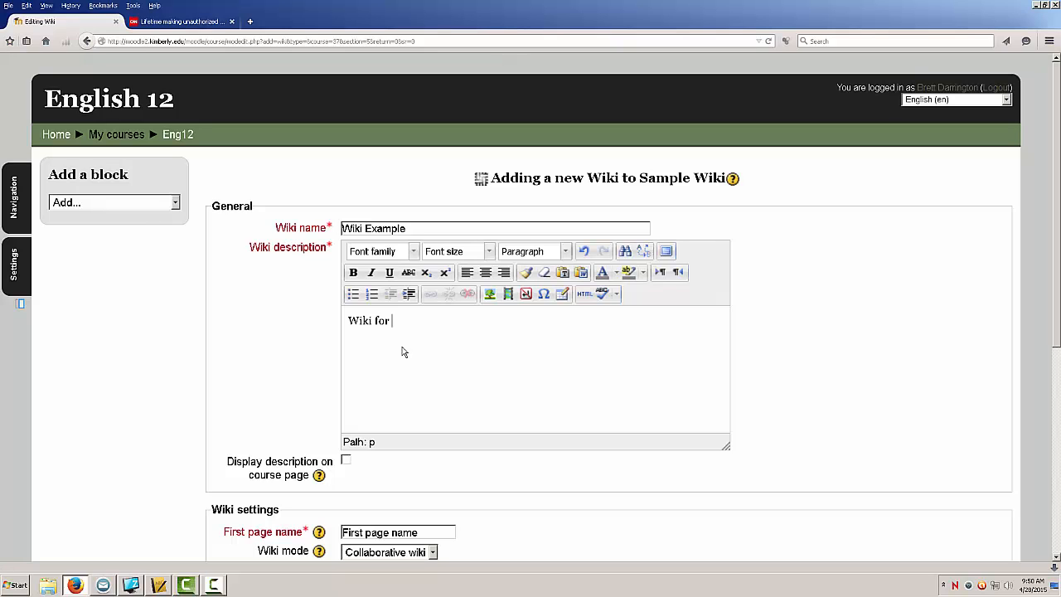
{"action": "type", "text": " showing how to use Wiki"}
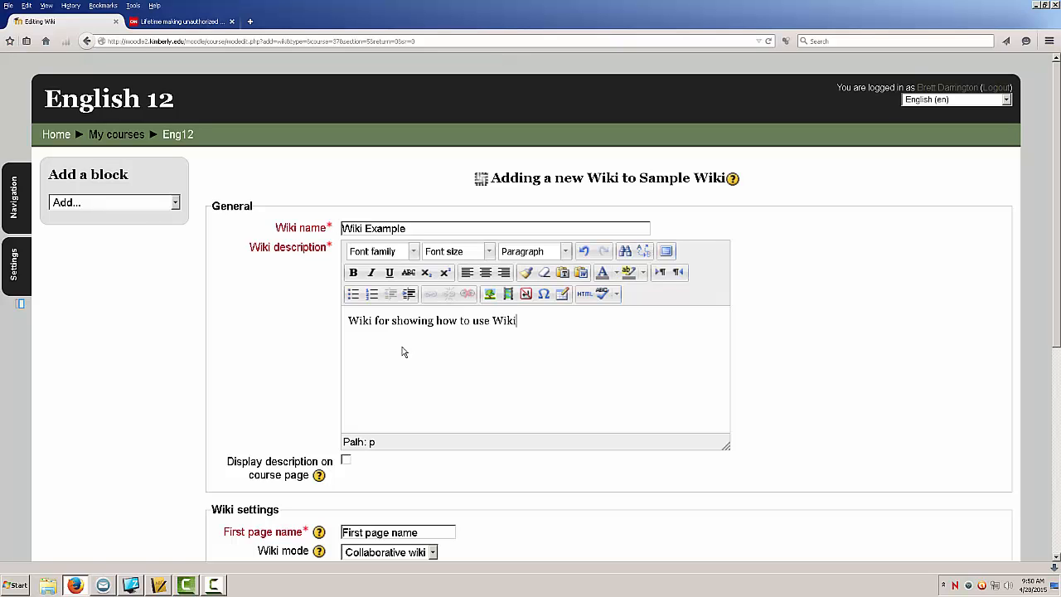
{"action": "type", "text": "s."}
Step: Set the first page name to First Page and turn on Force format
{"action": "scroll", "coordinate": [418, 387], "scroll_direction": "down", "scroll_amount": 3}
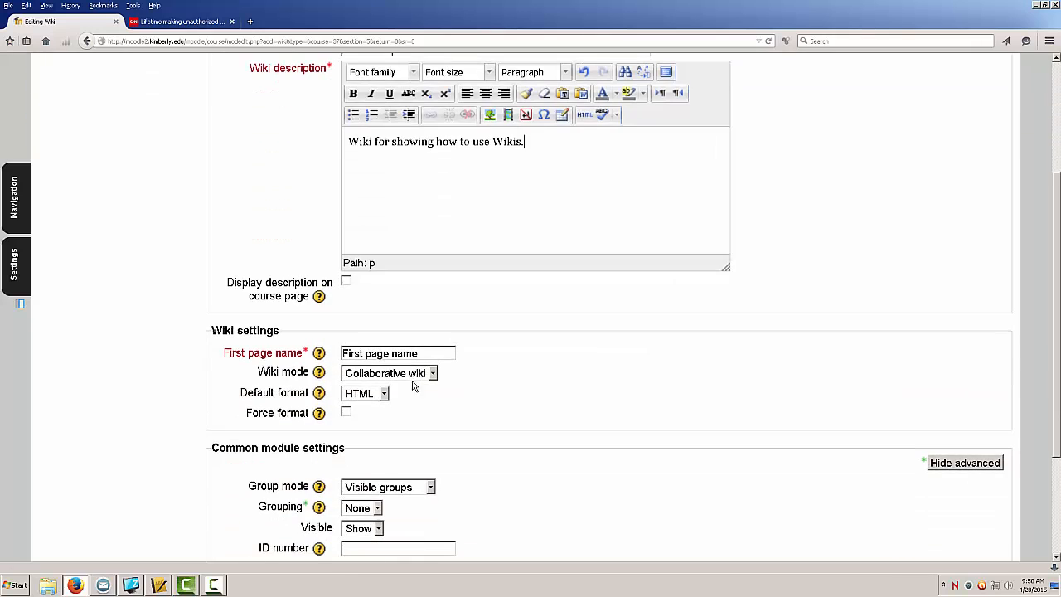
{"action": "scroll", "coordinate": [405, 346], "scroll_direction": "down", "scroll_amount": 2}
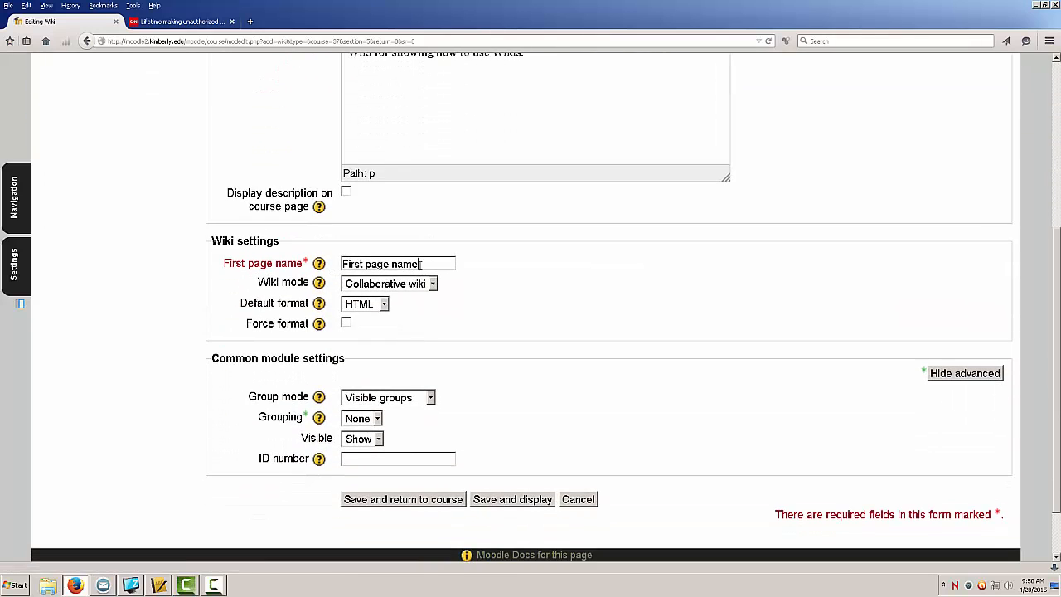
{"action": "left_click_drag", "start_coordinate": [419, 263], "coordinate": [330, 265]}
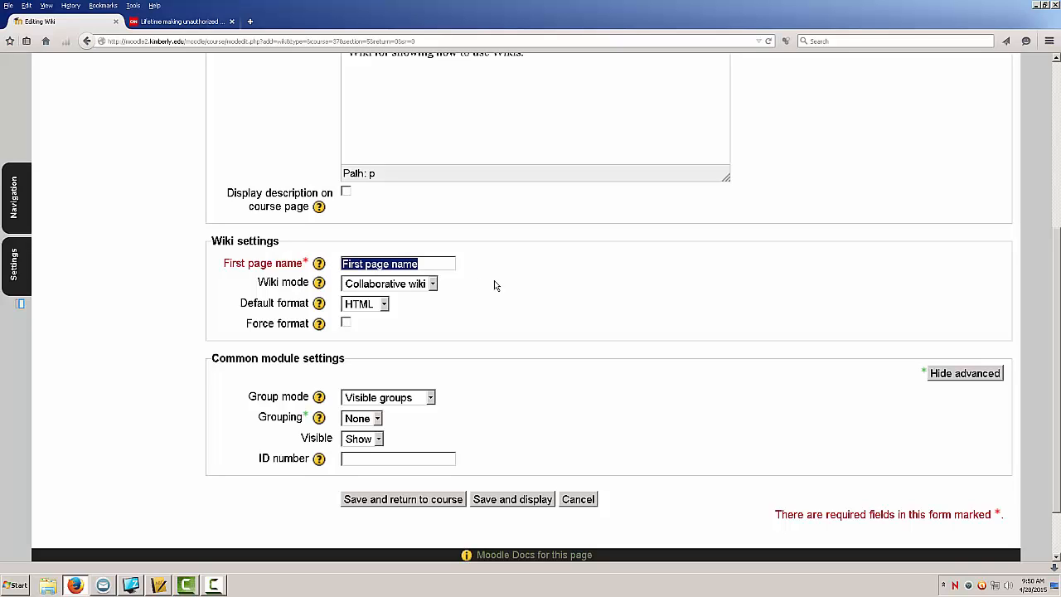
{"action": "type", "text": "First"}
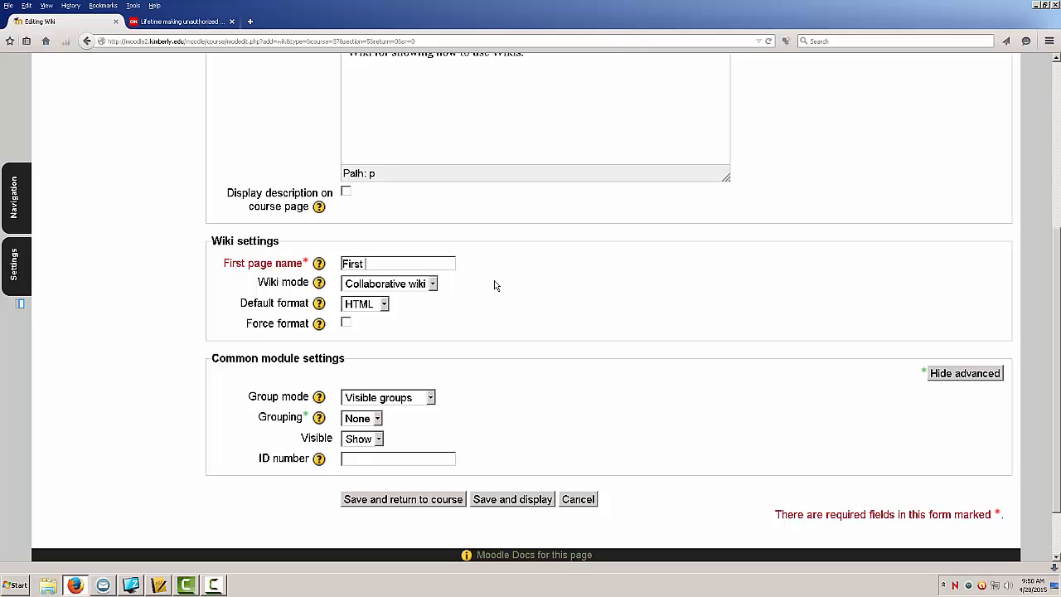
{"action": "type", "text": " Page"}
{"action": "left_click", "coordinate": [346, 323]}
Step: Set the group mode to No groups and save the wiki, returning to the course
{"action": "scroll", "coordinate": [364, 358], "scroll_direction": "down", "scroll_amount": 2}
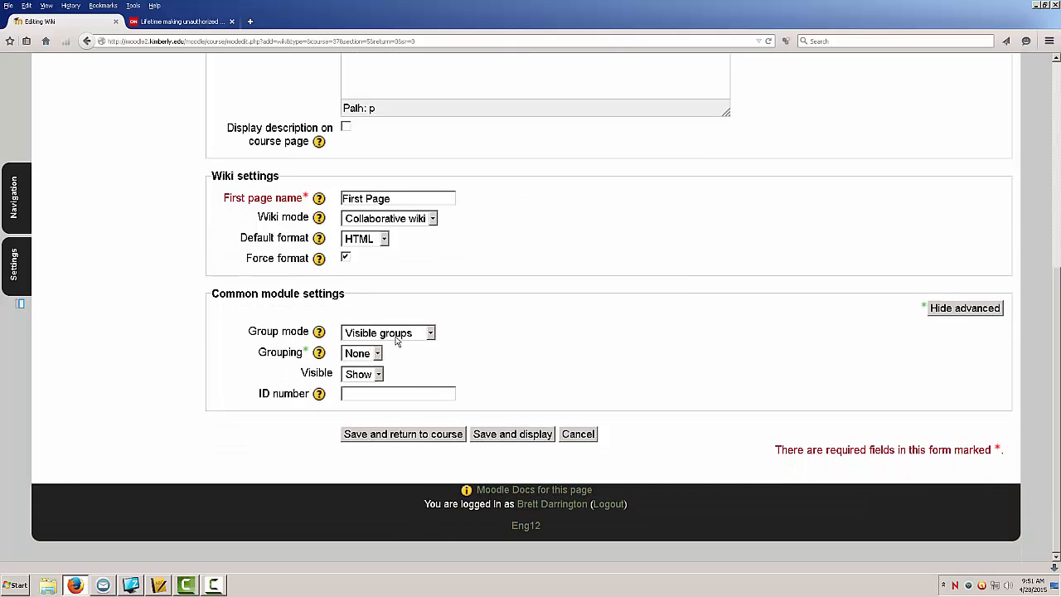
{"action": "left_click", "coordinate": [397, 335]}
{"action": "left_click", "coordinate": [390, 349]}
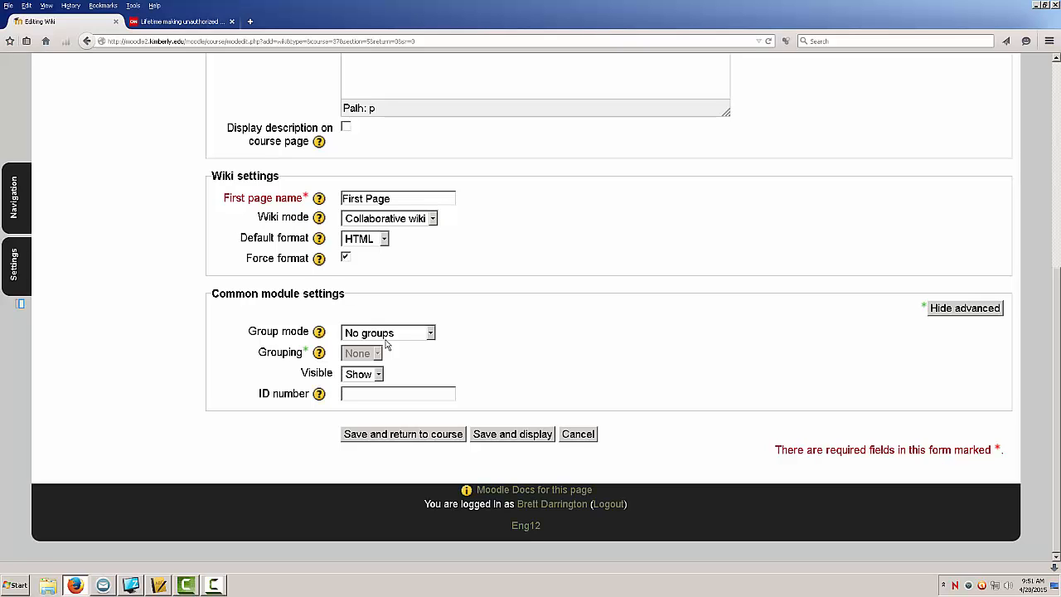
{"action": "left_click", "coordinate": [404, 436]}
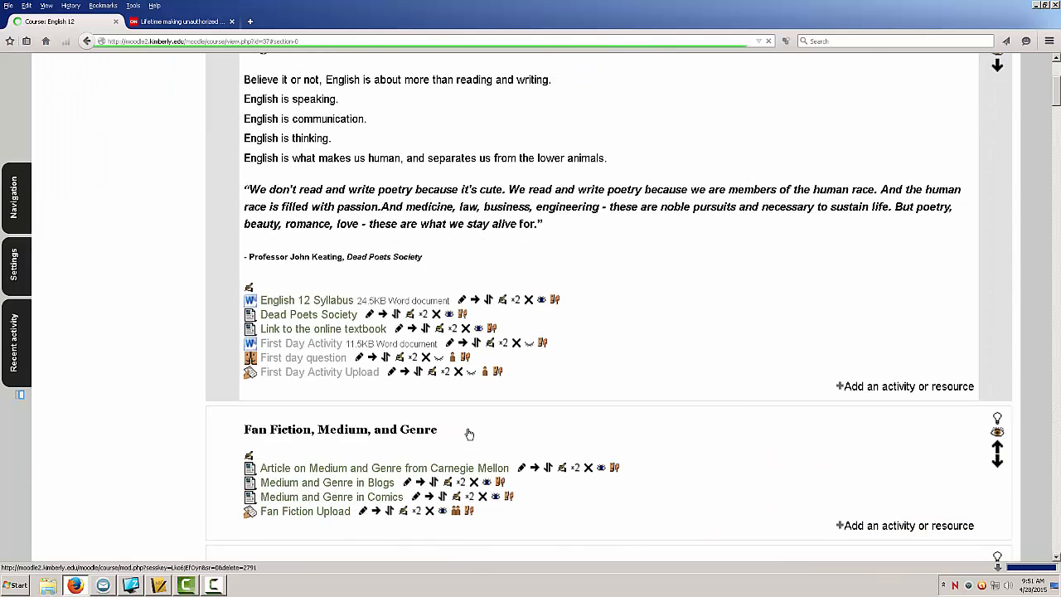
Step: Open the Wiki Example activity in the Sample Wiki section
{"action": "scroll", "coordinate": [468, 433], "scroll_direction": "down", "scroll_amount": 3}
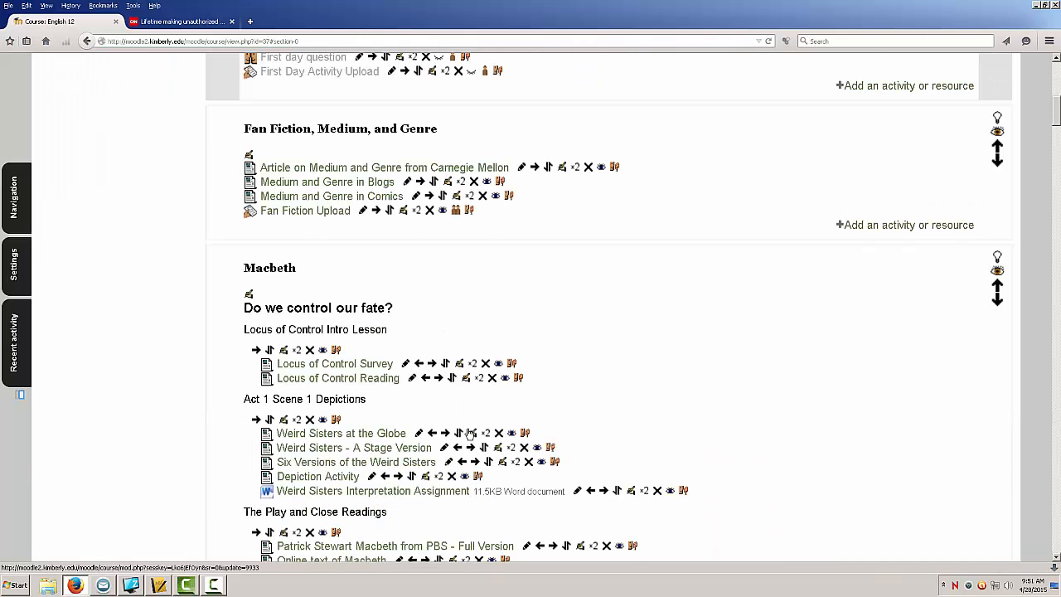
{"action": "scroll", "coordinate": [256, 433], "scroll_direction": "down", "scroll_amount": 4}
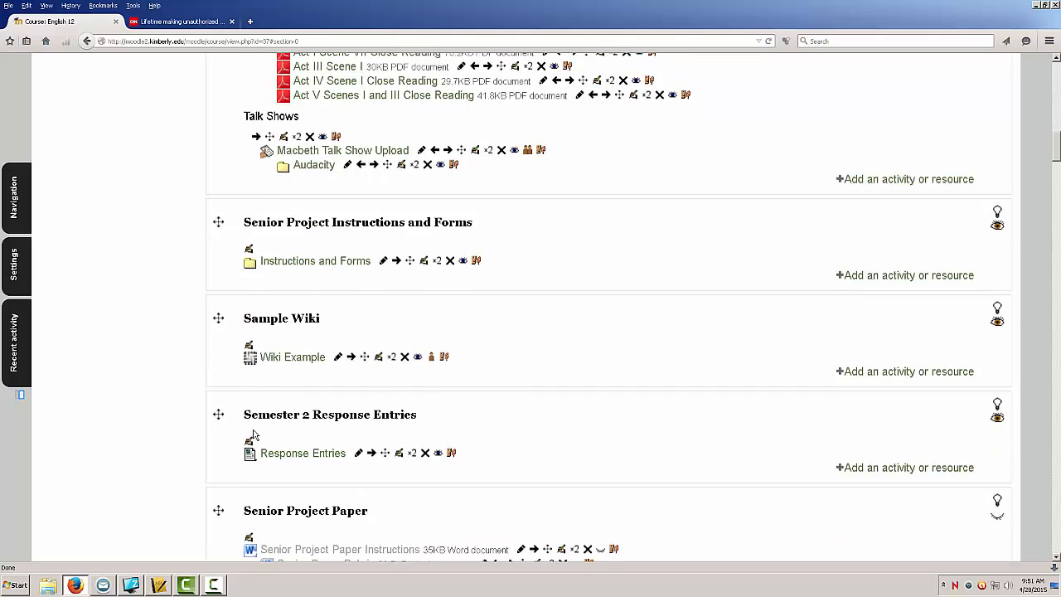
{"action": "scroll", "coordinate": [256, 433], "scroll_direction": "down", "scroll_amount": 1}
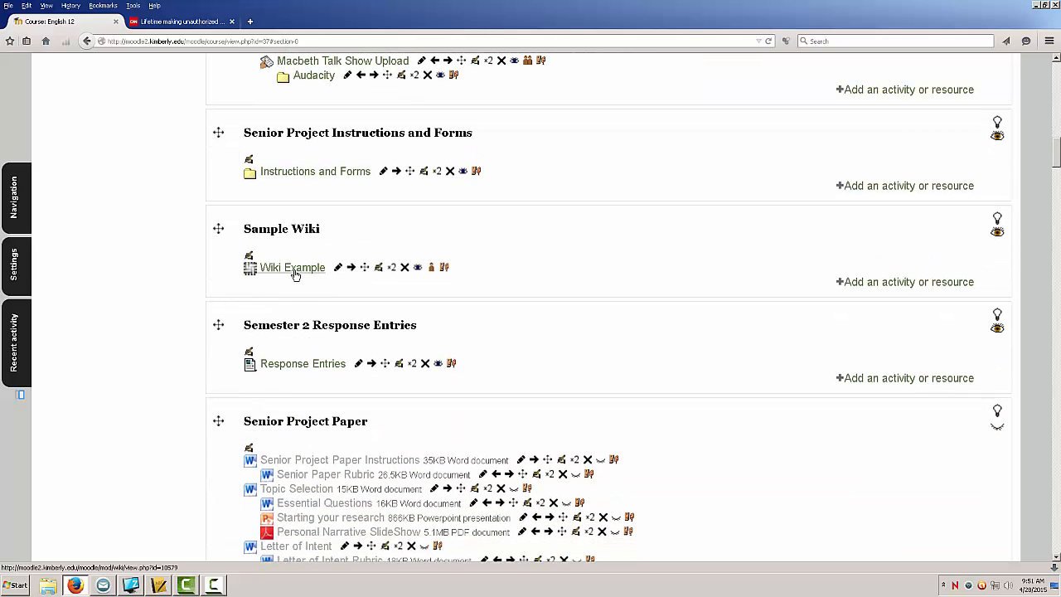
{"action": "left_click", "coordinate": [296, 273]}
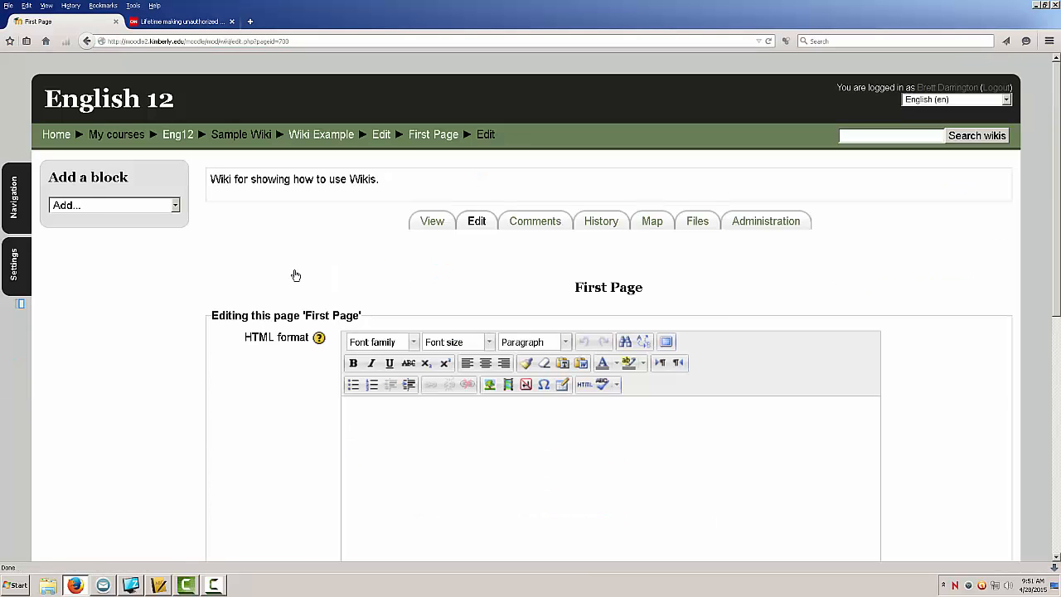
Step: Enlarge the editing area for the First Page
{"action": "scroll", "coordinate": [268, 294], "scroll_direction": "down", "scroll_amount": 5}
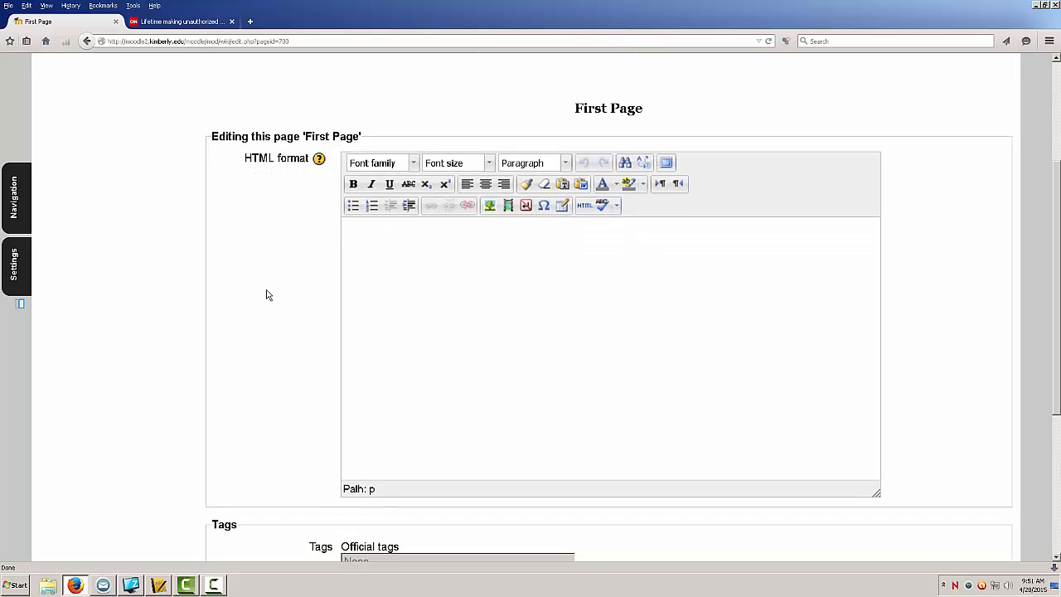
{"action": "scroll", "coordinate": [266, 295], "scroll_direction": "down", "scroll_amount": 2}
{"action": "scroll", "coordinate": [265, 294], "scroll_direction": "up", "scroll_amount": 5}
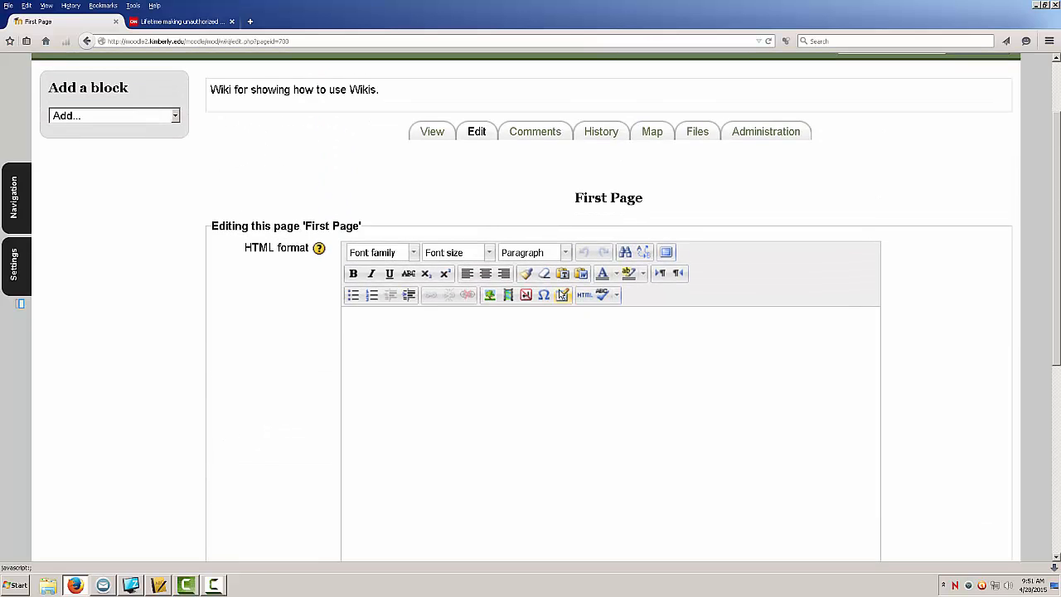
{"action": "scroll", "coordinate": [731, 358], "scroll_direction": "down", "scroll_amount": 4}
{"action": "scroll", "coordinate": [556, 308], "scroll_direction": "up", "scroll_amount": 2}
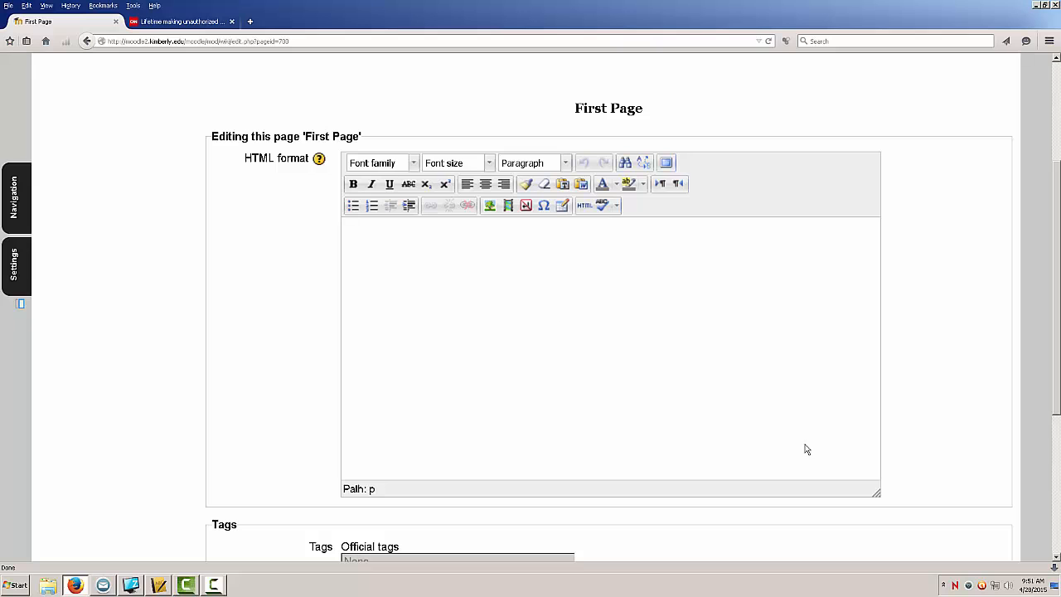
{"action": "left_click_drag", "start_coordinate": [877, 492], "coordinate": [663, 301]}
{"action": "left_click_drag", "start_coordinate": [684, 254], "coordinate": [834, 428]}
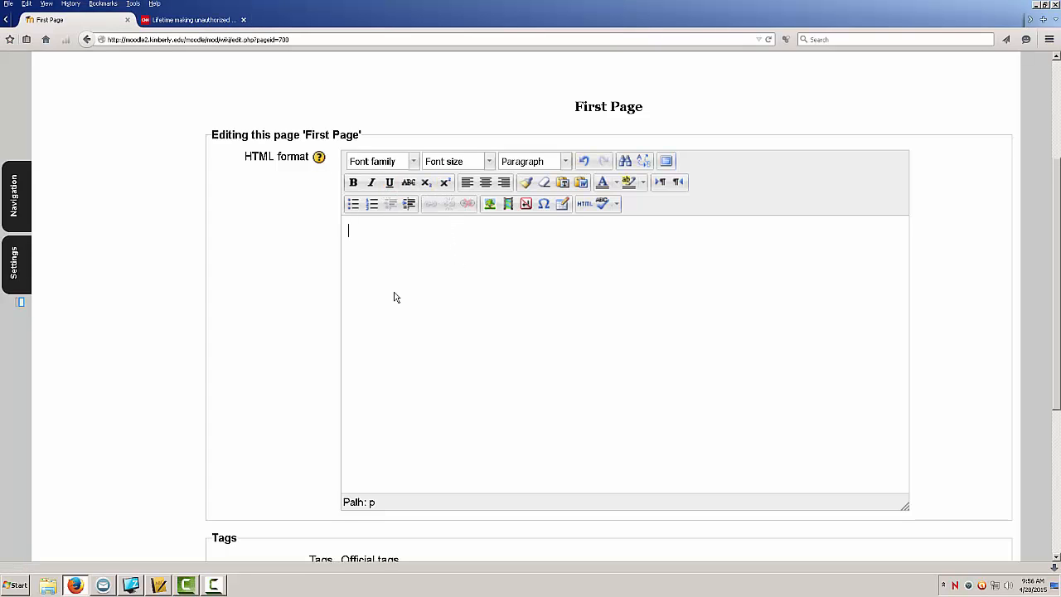
Step: Enter the heading Table of Contents and a link line [[Really Cool Page]]
{"action": "type", "text": "Table of COnt"}
{"action": "key", "text": "BackSpace"}
{"action": "key", "text": "BackSpace"}
{"action": "key", "text": "BackSpace"}
{"action": "type", "text": "onte"}
{"action": "type", "text": "nts"}
{"action": "type", "text": "[["}
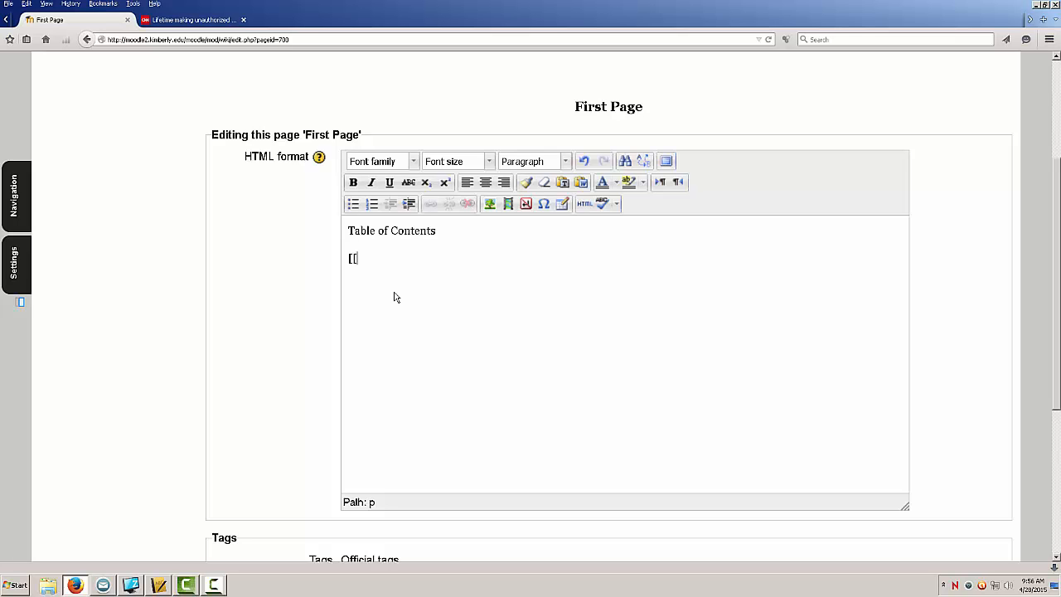
{"action": "type", "text": "Really Cool Page]]"}
Step: Add the link lines [[Not as Cool Page]] and [[Somewhat Cool Page]] below it
{"action": "key", "text": "Return"}
{"action": "type", "text": "[[Not as Cool Page"}
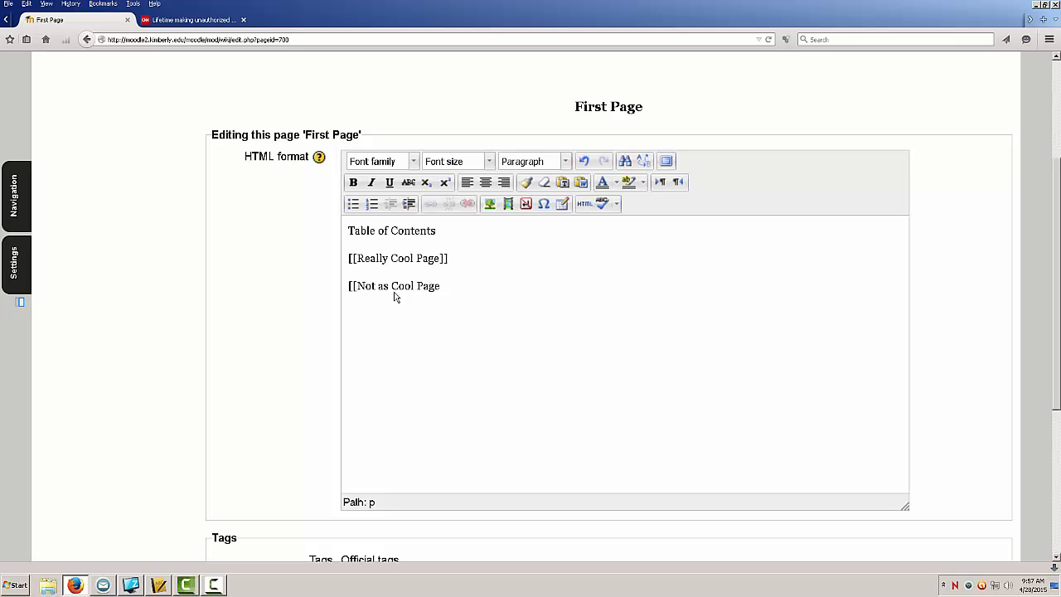
{"action": "type", "text": "]] "}
{"action": "type", "text": "[["}
{"action": "type", "text": "Somewhat"}
{"action": "type", "text": " Cool Page"}
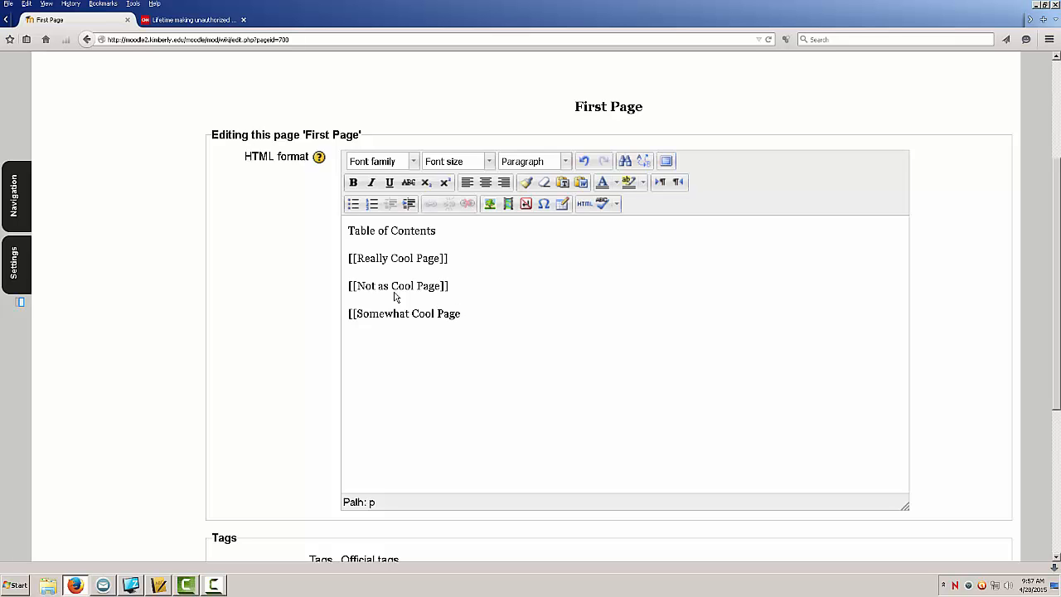
{"action": "type", "text": "]]"}
Step: Preview the First Page and save it
{"action": "scroll", "coordinate": [402, 362], "scroll_direction": "down", "scroll_amount": 6}
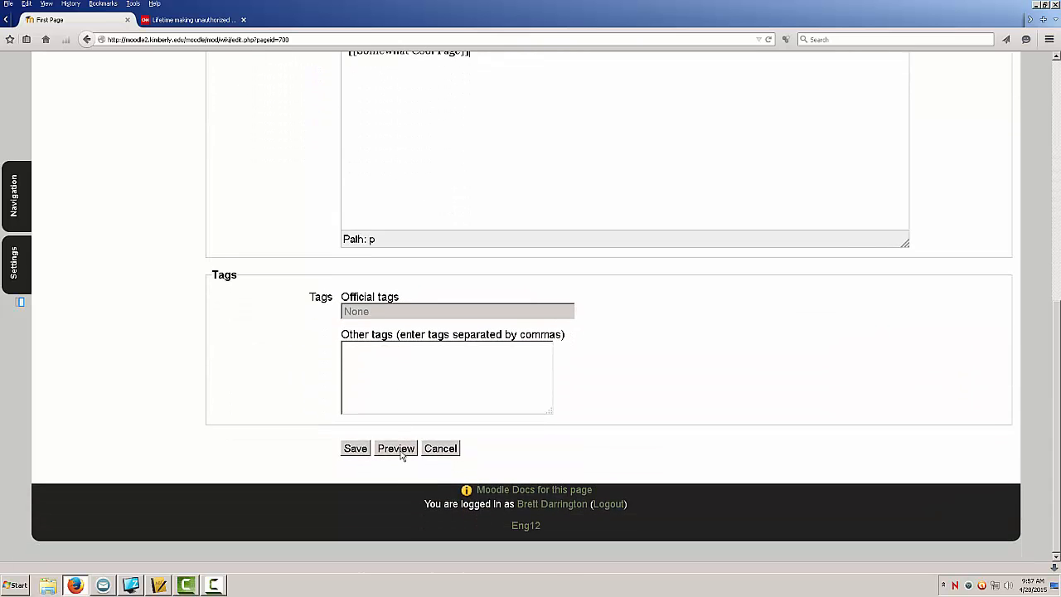
{"action": "left_click", "coordinate": [400, 452]}
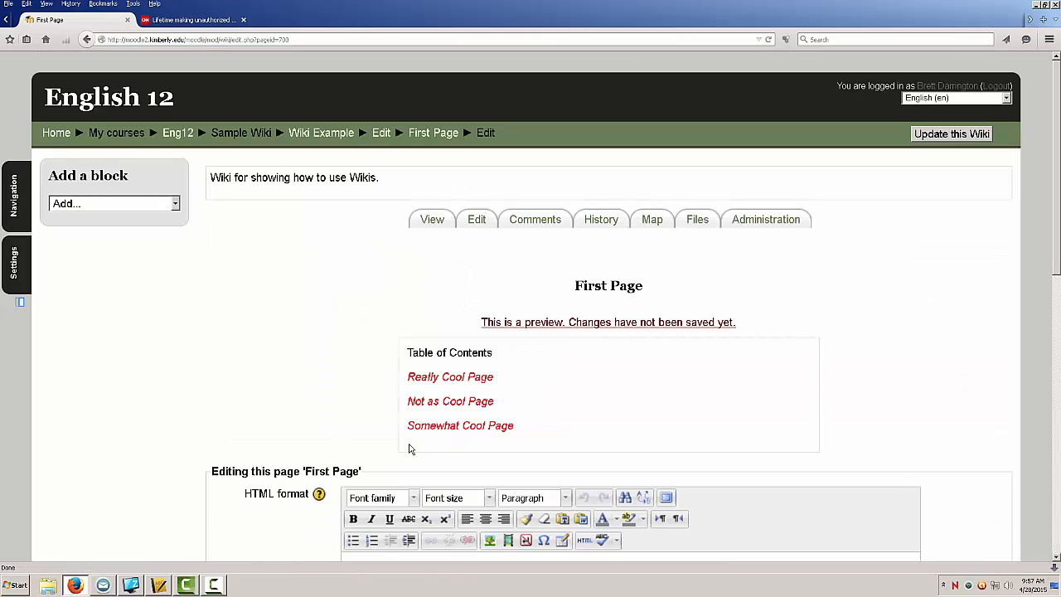
{"action": "scroll", "coordinate": [389, 414], "scroll_direction": "down", "scroll_amount": 2}
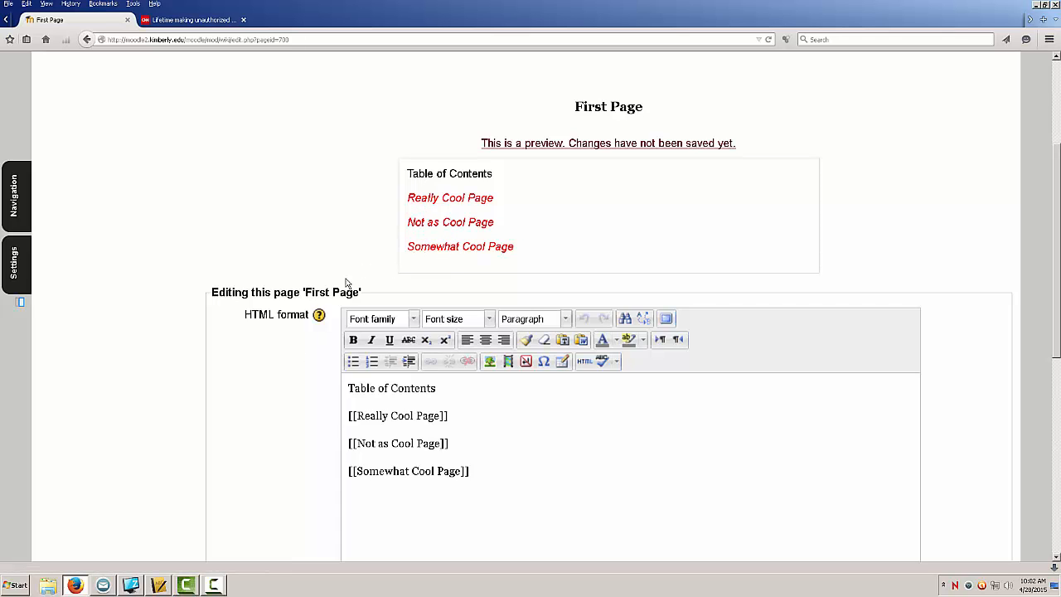
{"action": "scroll", "coordinate": [324, 309], "scroll_direction": "down", "scroll_amount": 1}
{"action": "scroll", "coordinate": [324, 311], "scroll_direction": "down", "scroll_amount": 8}
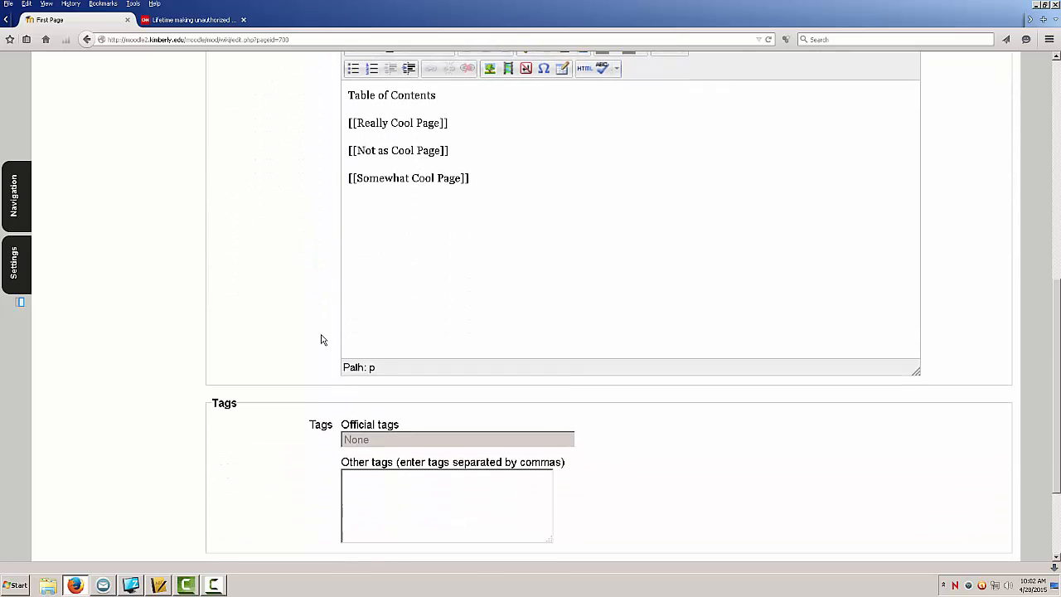
{"action": "left_click", "coordinate": [357, 451]}
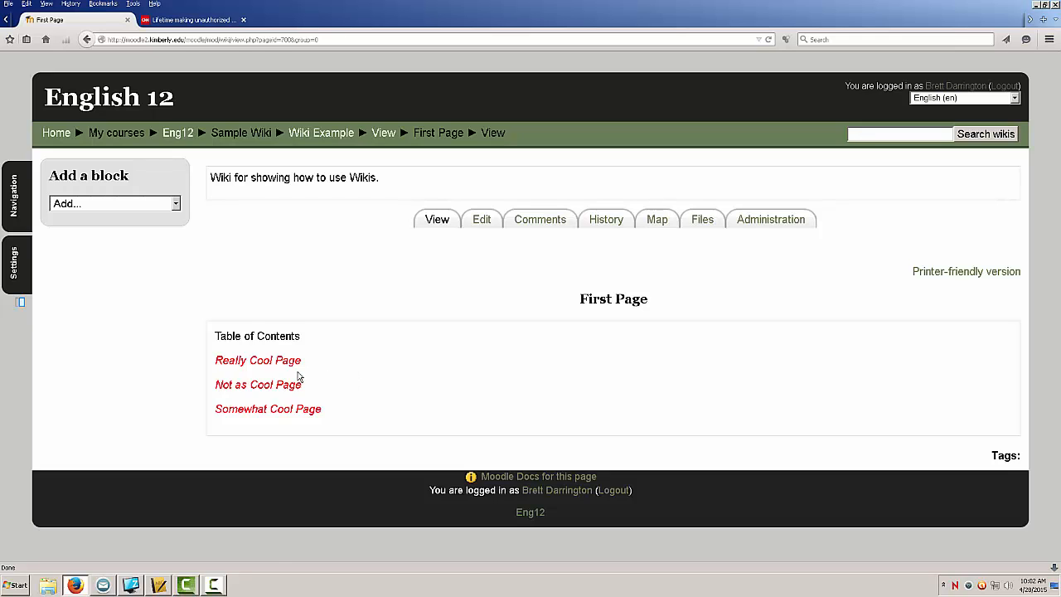
{"action": "left_click", "coordinate": [269, 361]}
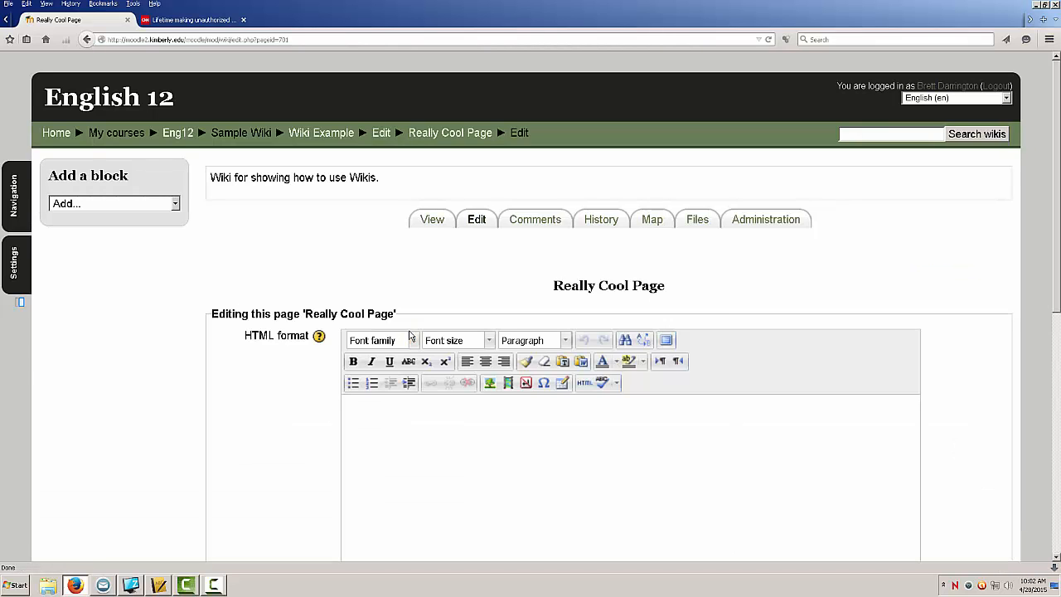
{"action": "scroll", "coordinate": [408, 337], "scroll_direction": "down", "scroll_amount": 2}
{"action": "scroll", "coordinate": [408, 337], "scroll_direction": "down", "scroll_amount": 1}
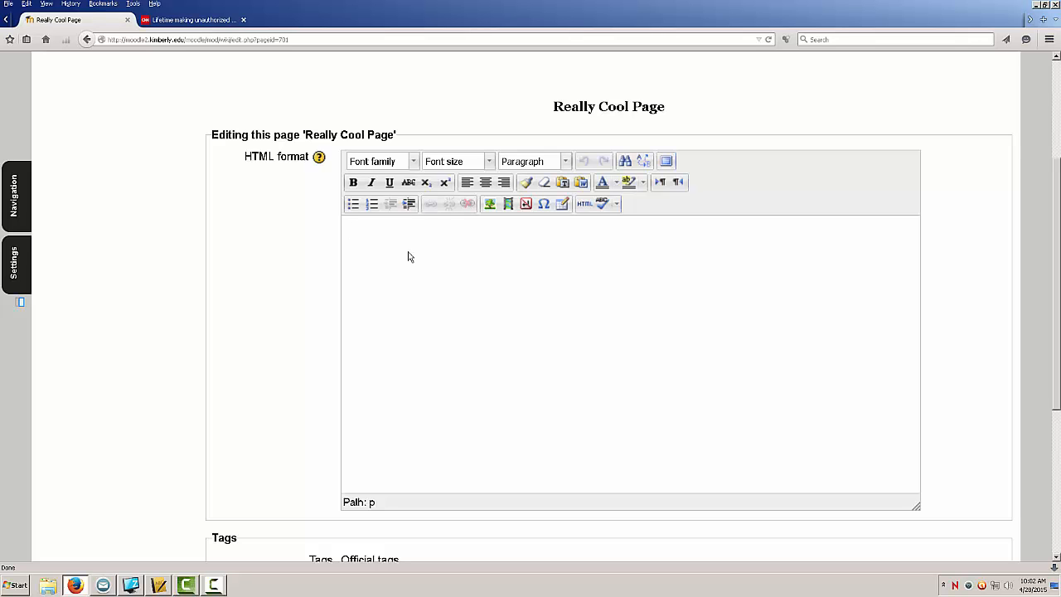
{"action": "left_click", "coordinate": [88, 39]}
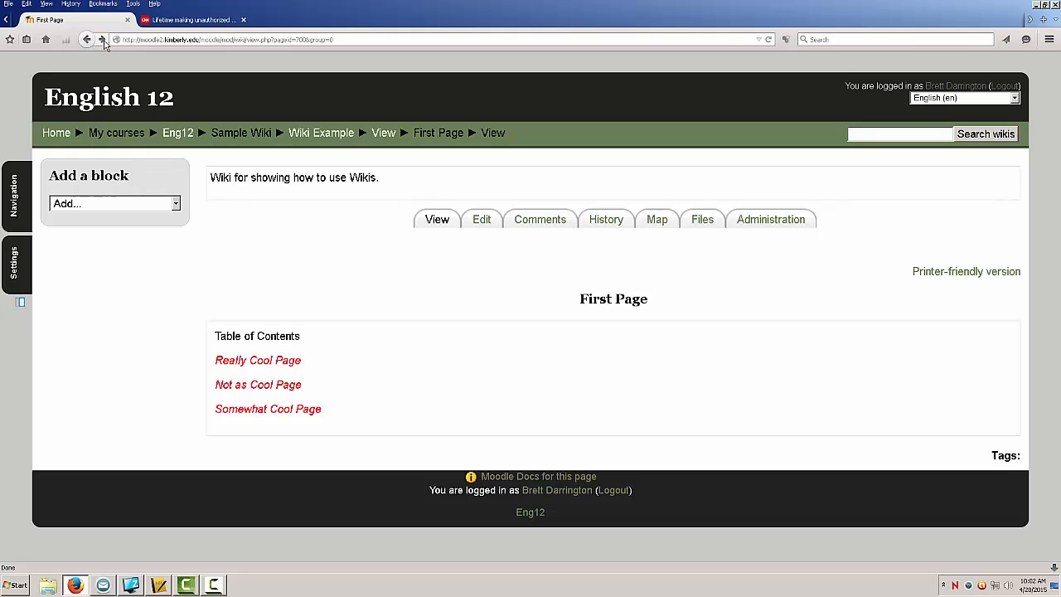
Step: Copy the First Page title and open the Really Cool Page for editing
{"action": "left_click_drag", "start_coordinate": [553, 300], "coordinate": [653, 308]}
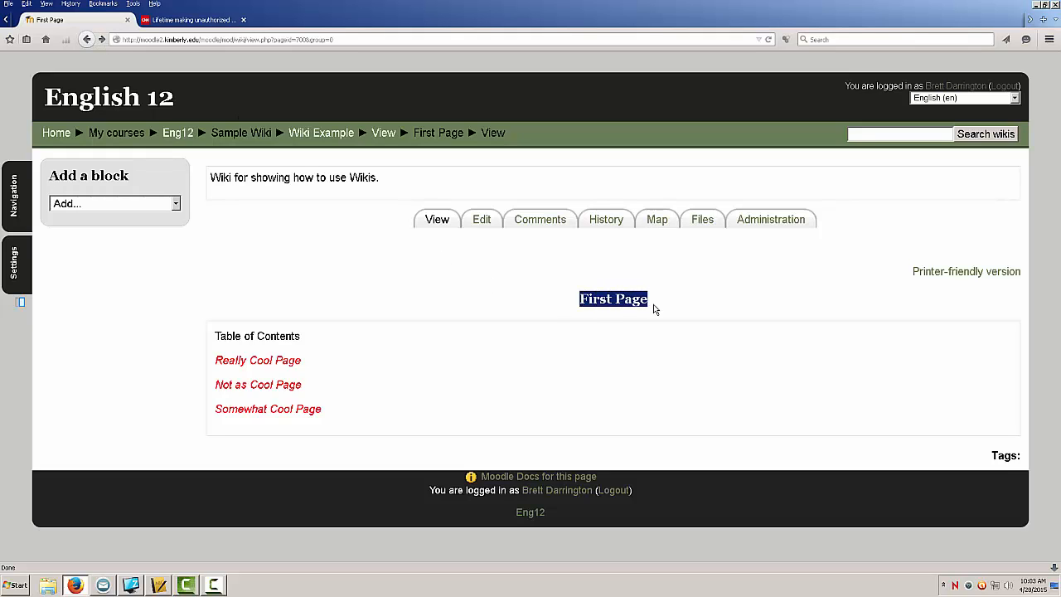
{"action": "right_click", "coordinate": [623, 300]}
{"action": "left_click", "coordinate": [663, 315]}
{"action": "left_click", "coordinate": [254, 362]}
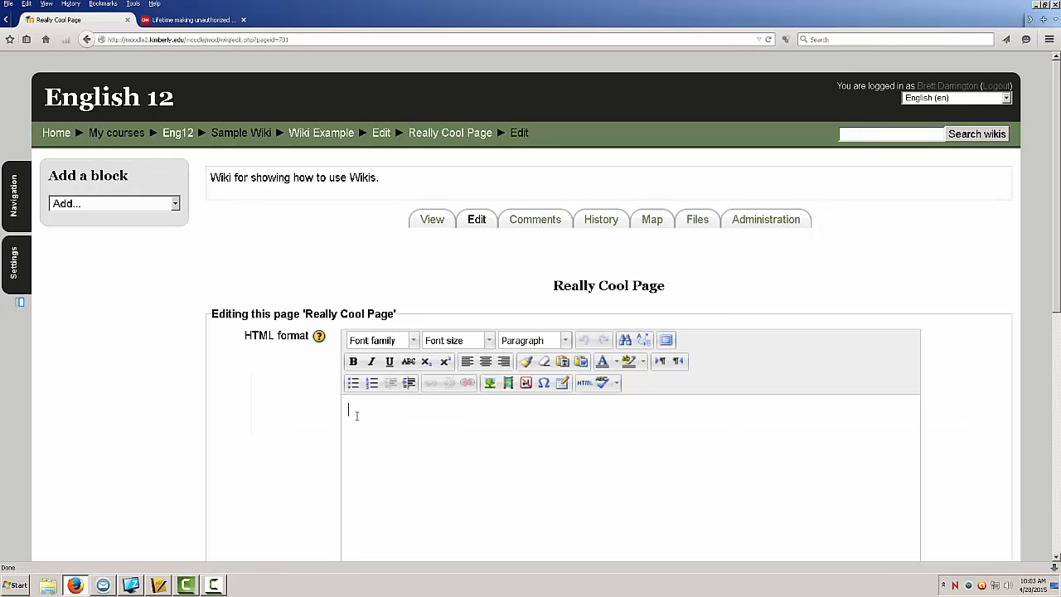
Step: Start a link on the Really Cool Page and try to paste the copied page title
{"action": "type", "text": "[["}
{"action": "right_click", "coordinate": [354, 409]}
{"action": "left_click", "coordinate": [389, 453]}
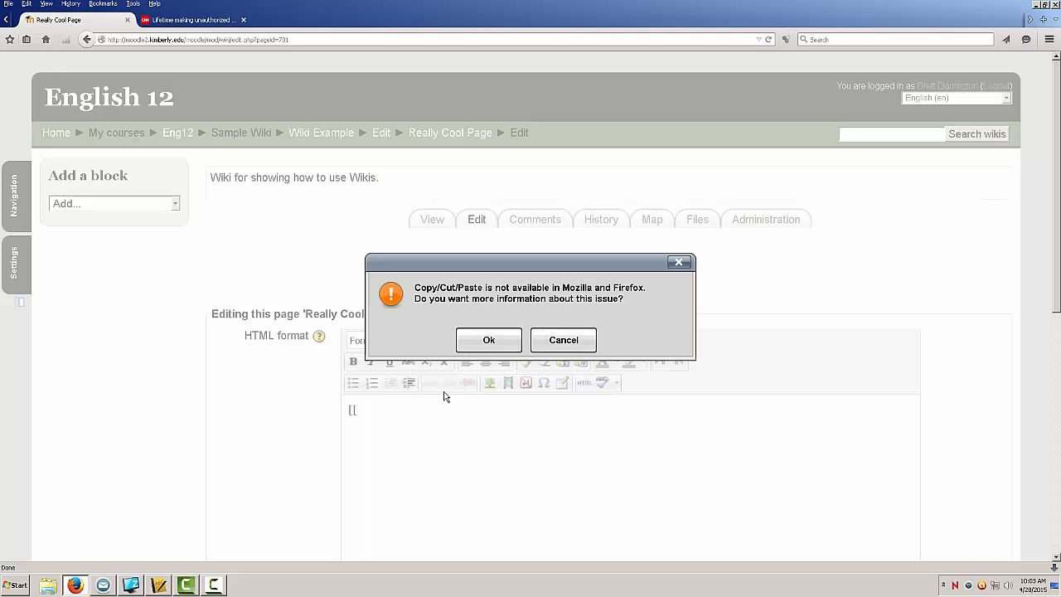
{"action": "left_click", "coordinate": [490, 340]}
{"action": "key", "text": "ctrl+w"}
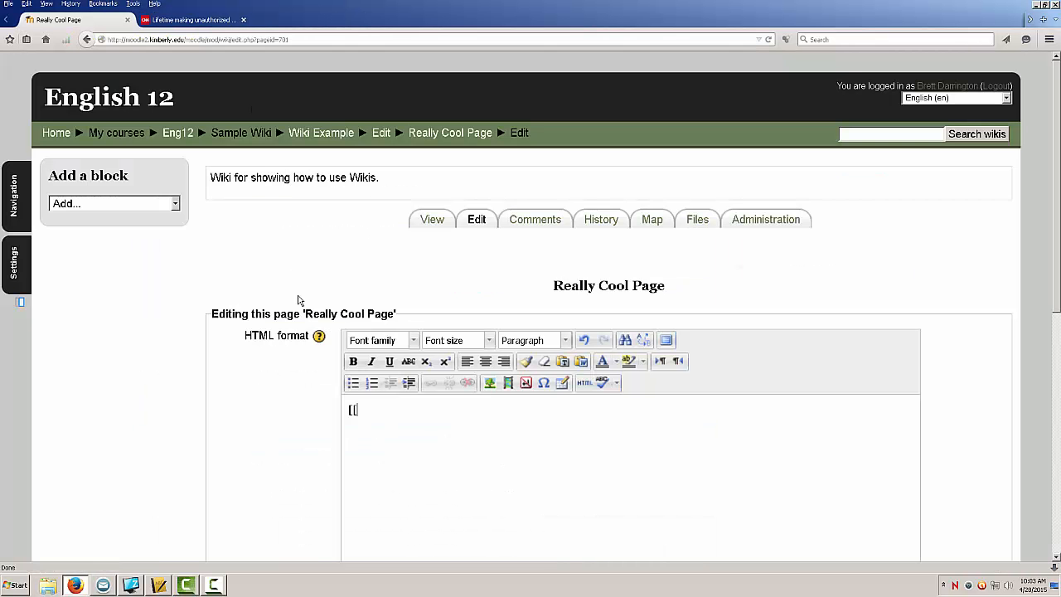
Step: Complete the link as [[First Page]] and save the Really Cool Page
{"action": "type", "text": "First Page]]"}
{"action": "scroll", "coordinate": [406, 425], "scroll_direction": "down", "scroll_amount": 10}
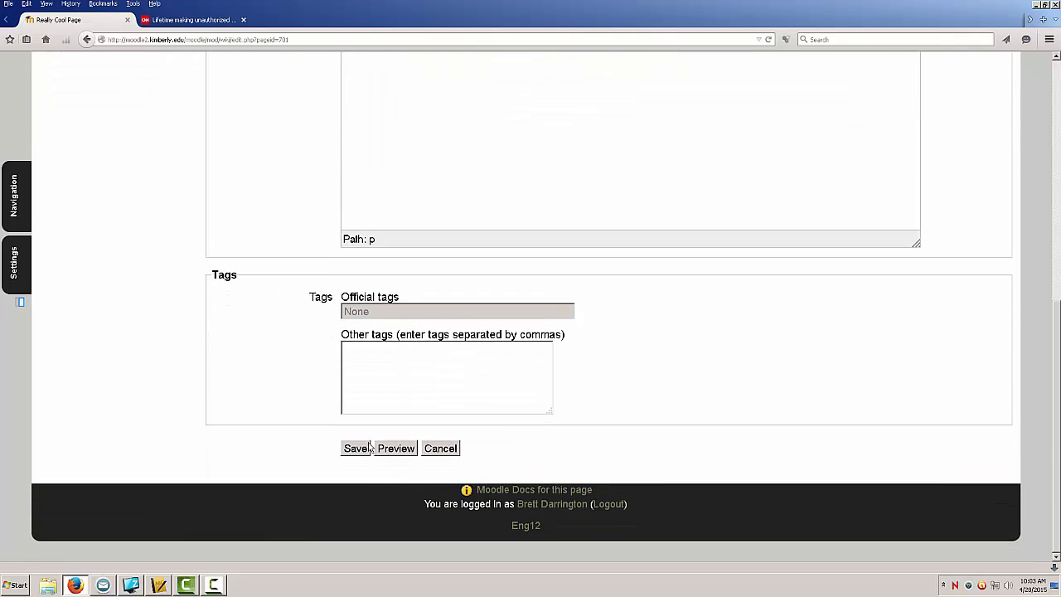
{"action": "left_click", "coordinate": [362, 449]}
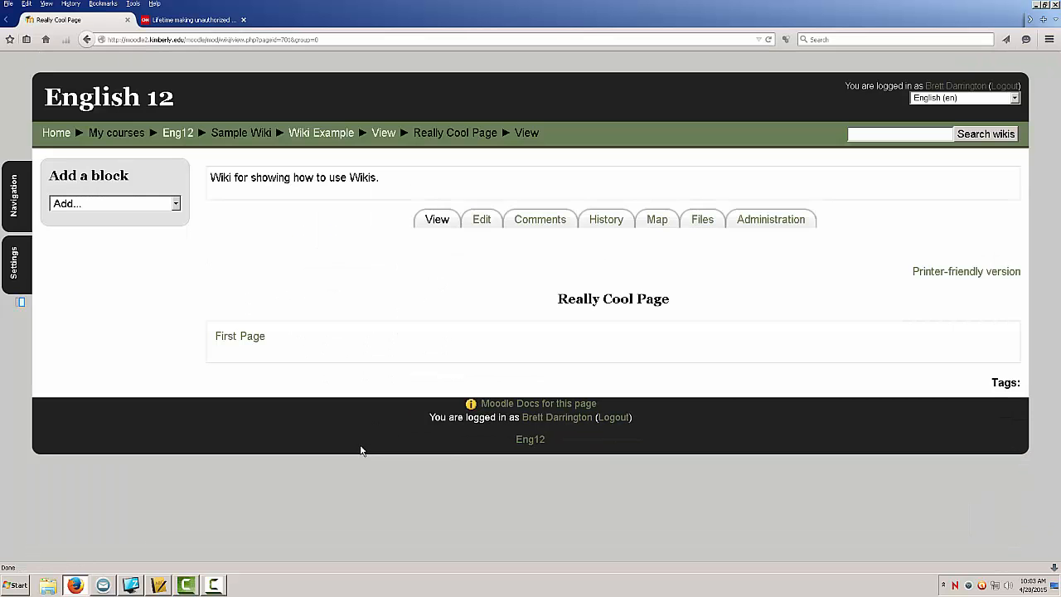
Step: Test the First Page link, then reopen the Really Cool Page for editing
{"action": "left_click", "coordinate": [240, 338]}
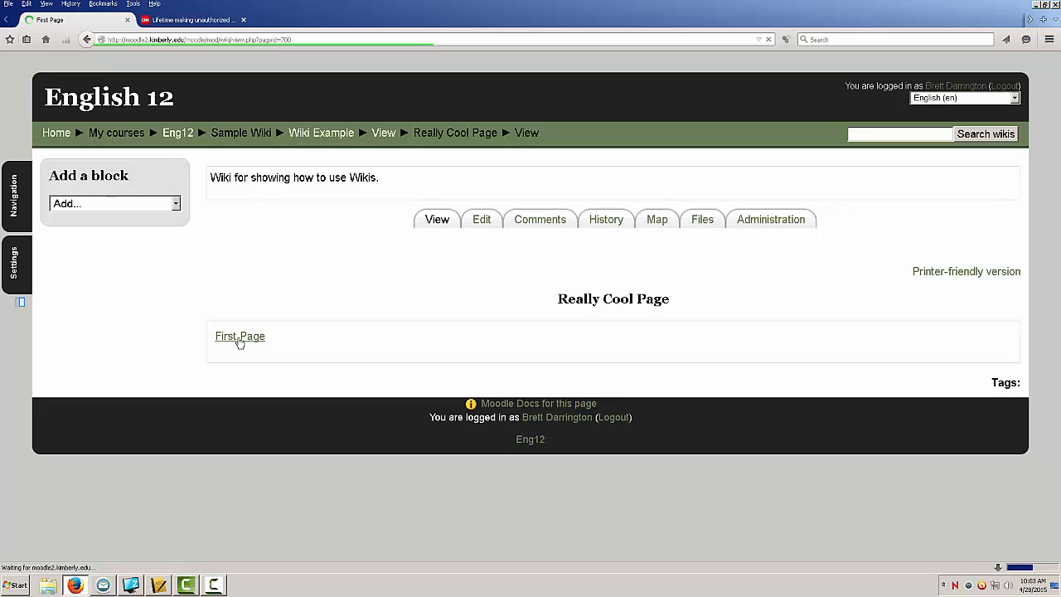
{"action": "left_click", "coordinate": [249, 362]}
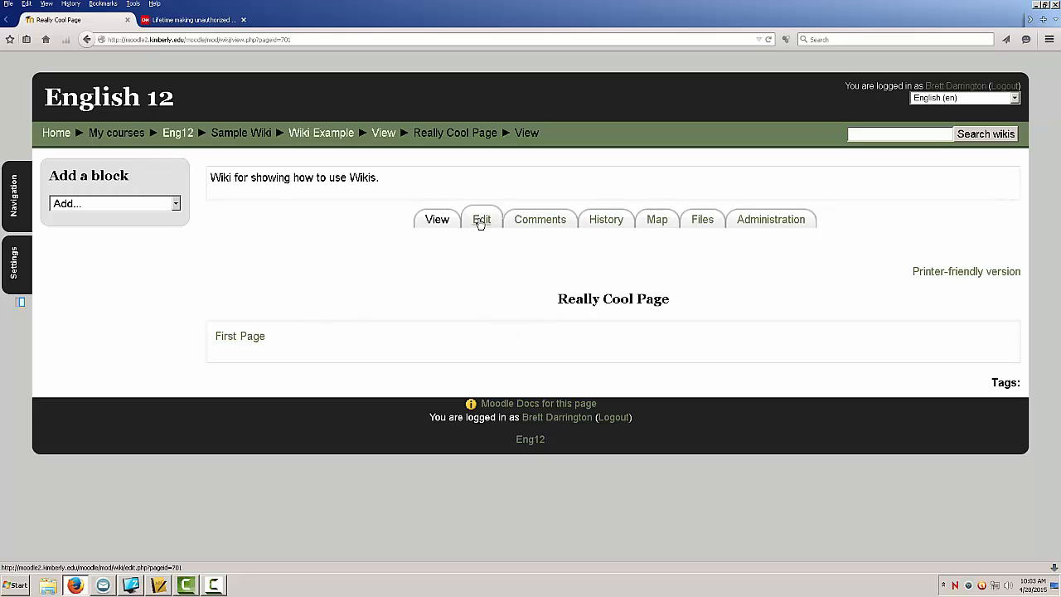
{"action": "left_click", "coordinate": [480, 220]}
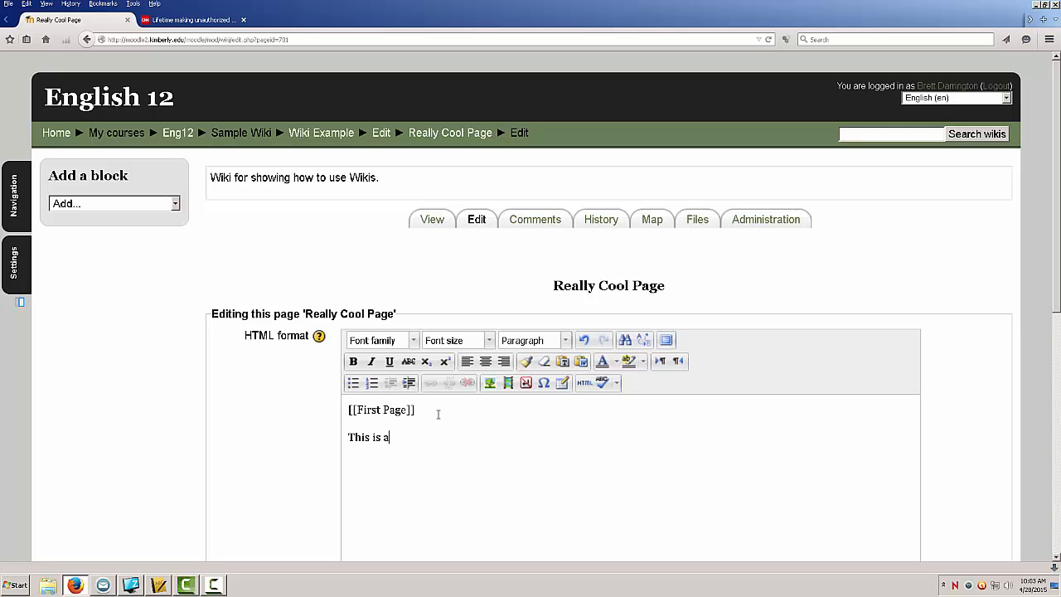
Step: Finish the sentence 'This is a really great link' on the Really Cool Page
{"action": "type", "text": "great link"}
Step: Link the word 'link' to the CNN article's URL, copied from the address bar of the other browser tab
{"action": "left_click_drag", "start_coordinate": [471, 437], "coordinate": [451, 437]}
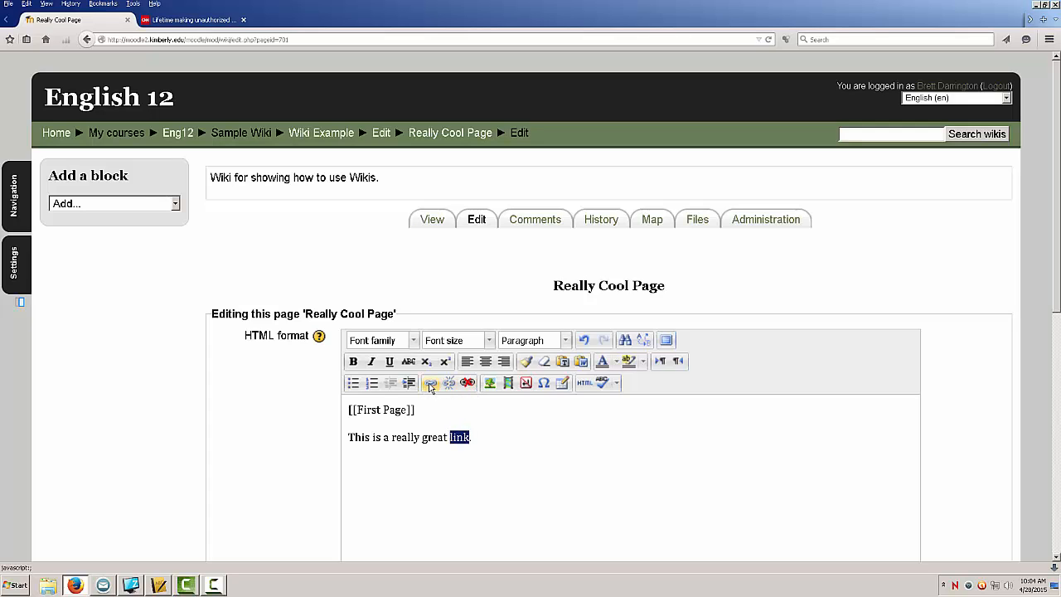
{"action": "left_click", "coordinate": [430, 383]}
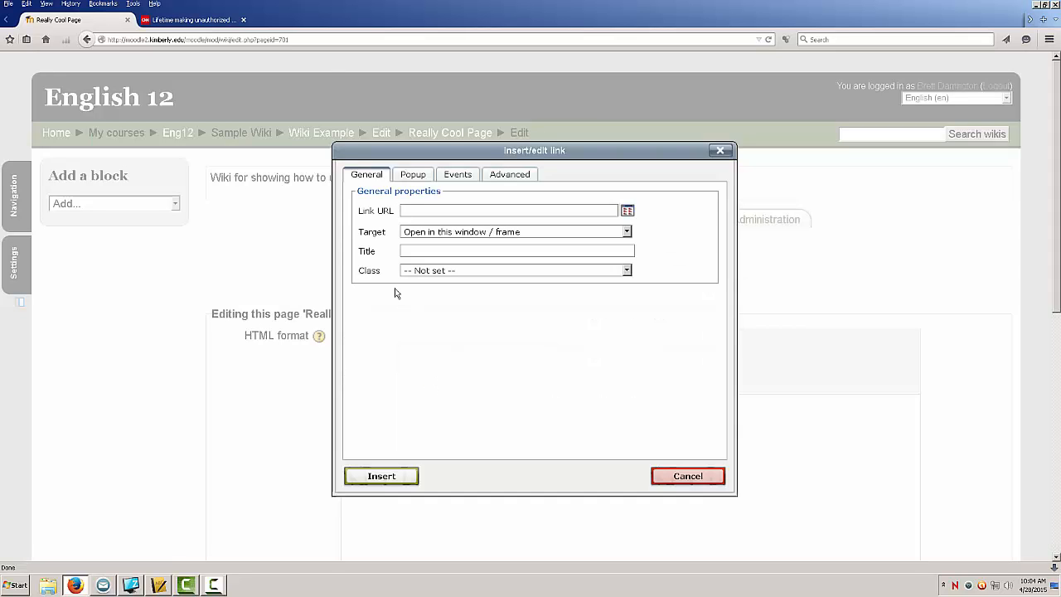
{"action": "left_click", "coordinate": [208, 30]}
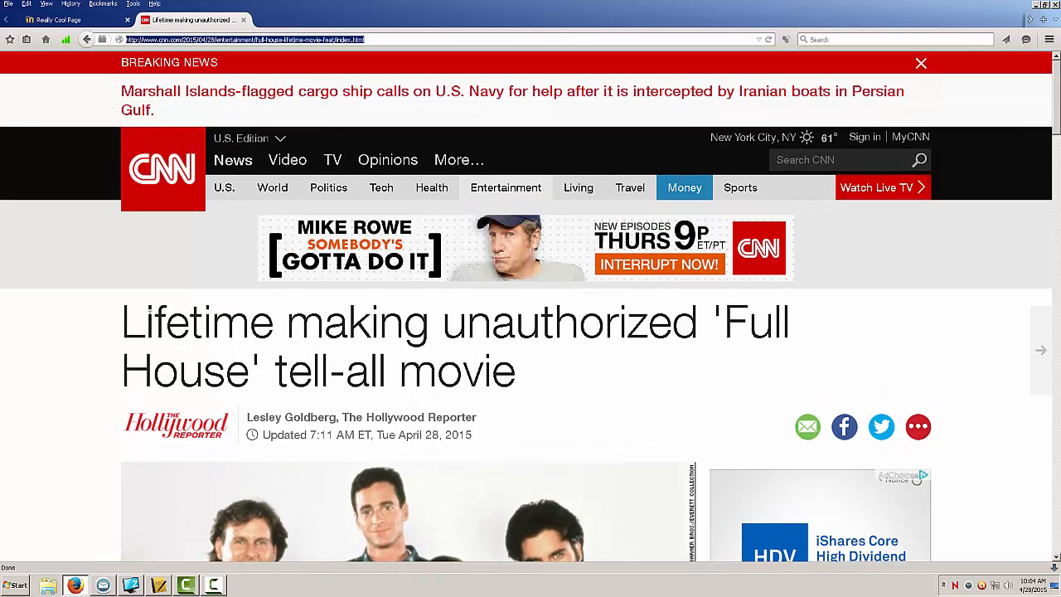
{"action": "right_click", "coordinate": [236, 39]}
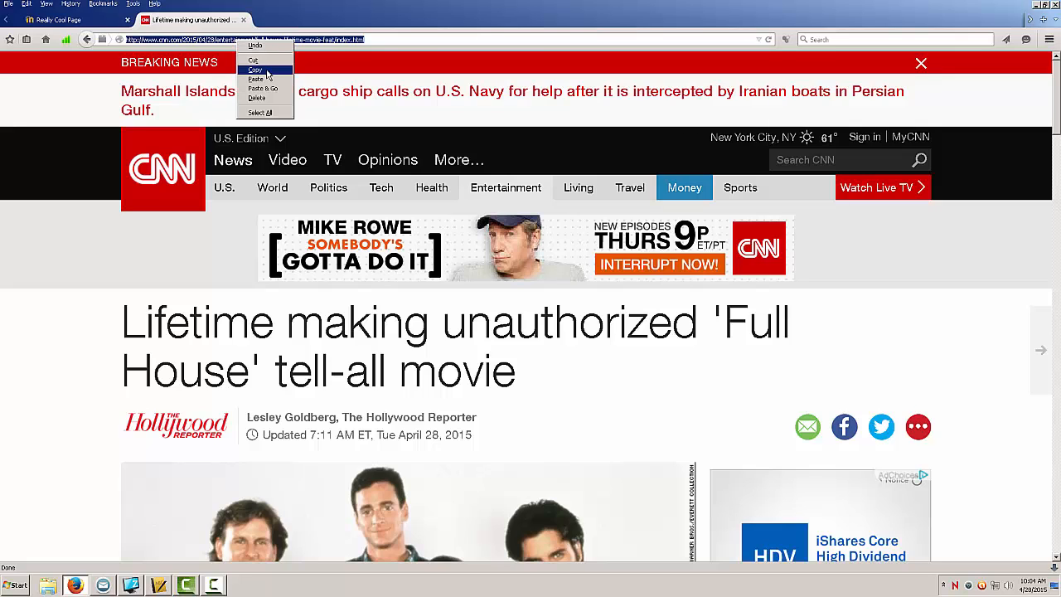
{"action": "left_click", "coordinate": [265, 66]}
{"action": "left_click", "coordinate": [92, 20]}
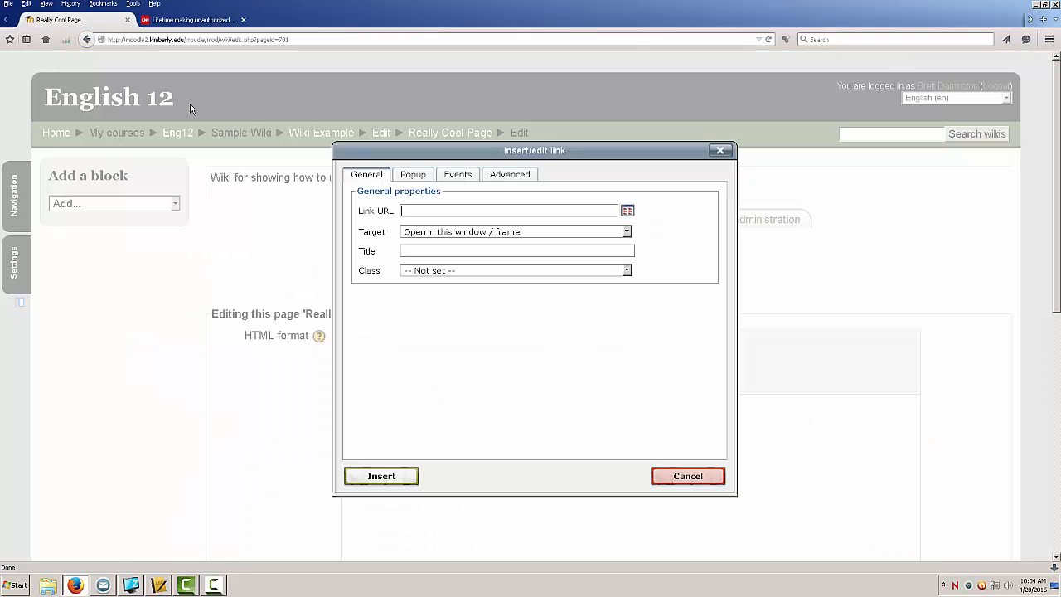
{"action": "left_click", "coordinate": [418, 210]}
{"action": "right_click", "coordinate": [418, 211]}
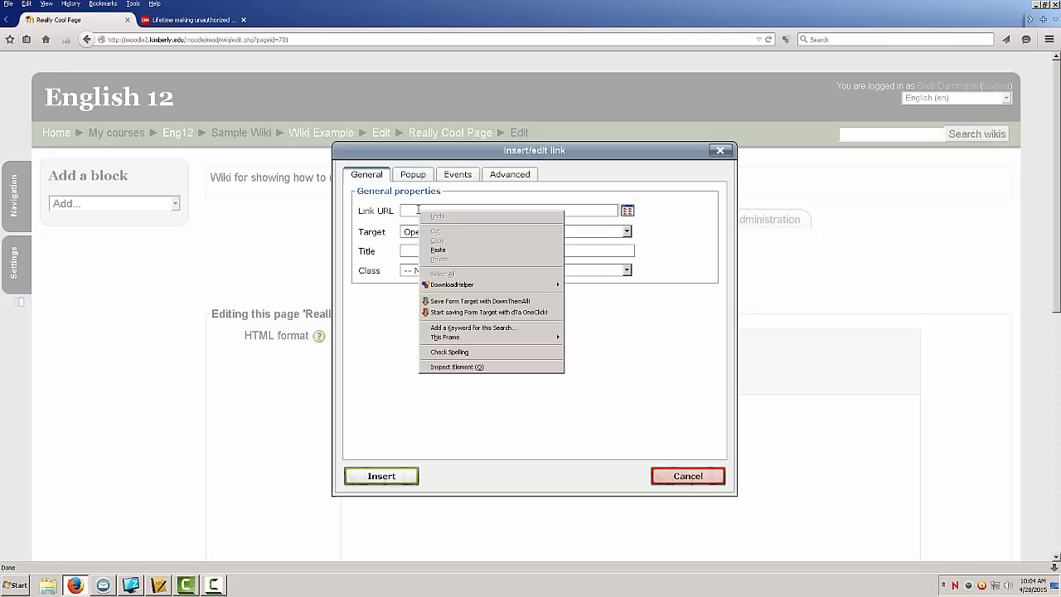
{"action": "left_click", "coordinate": [439, 252]}
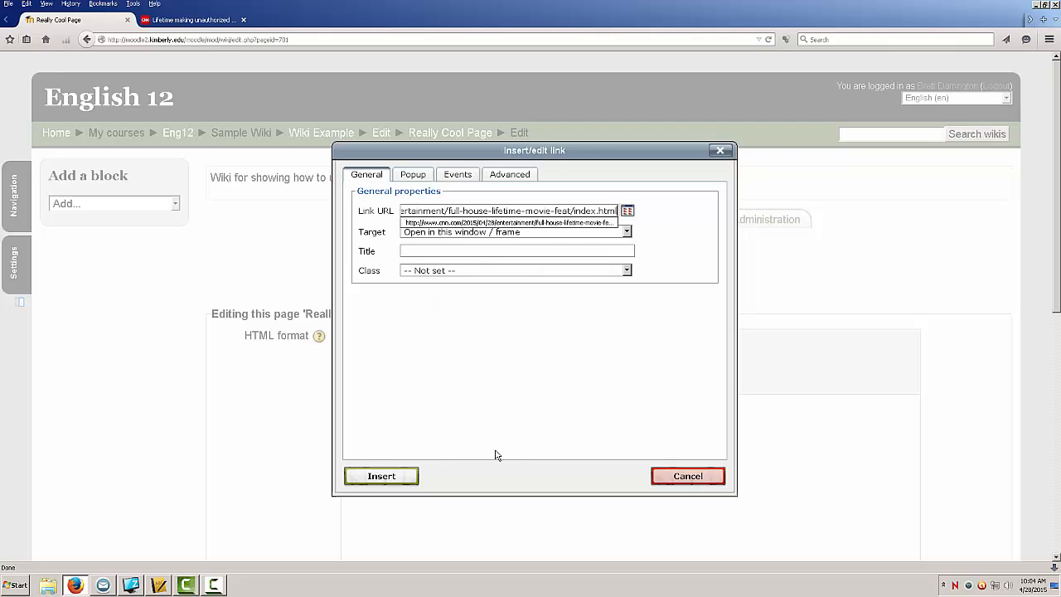
{"action": "left_click", "coordinate": [397, 476]}
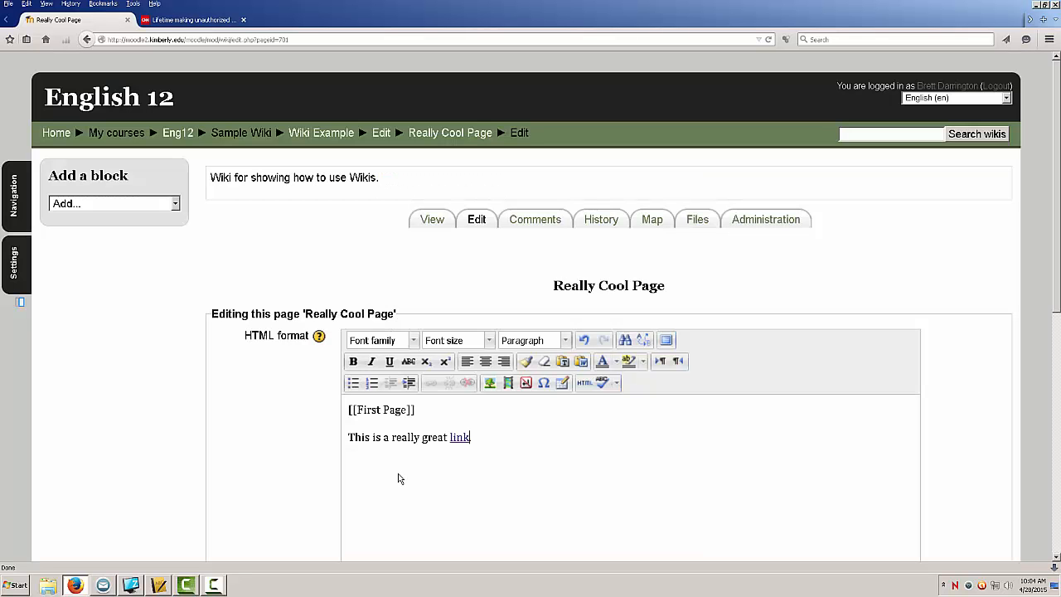
Step: Save the Really Cool Page and test its new link to the CNN article
{"action": "scroll", "coordinate": [451, 464], "scroll_direction": "down", "scroll_amount": 2}
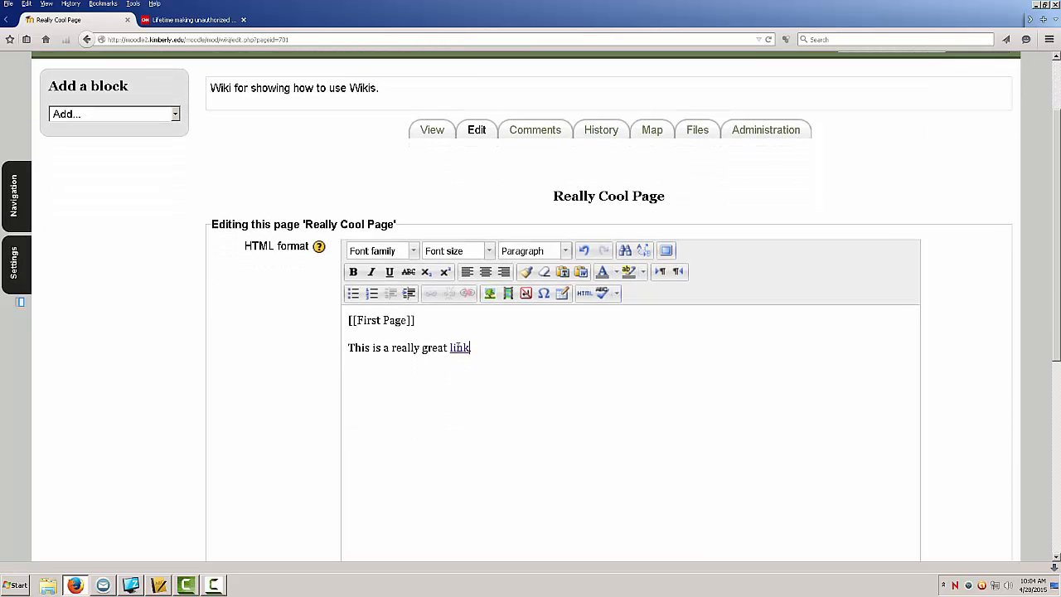
{"action": "scroll", "coordinate": [474, 404], "scroll_direction": "down", "scroll_amount": 9}
{"action": "left_click", "coordinate": [355, 448]}
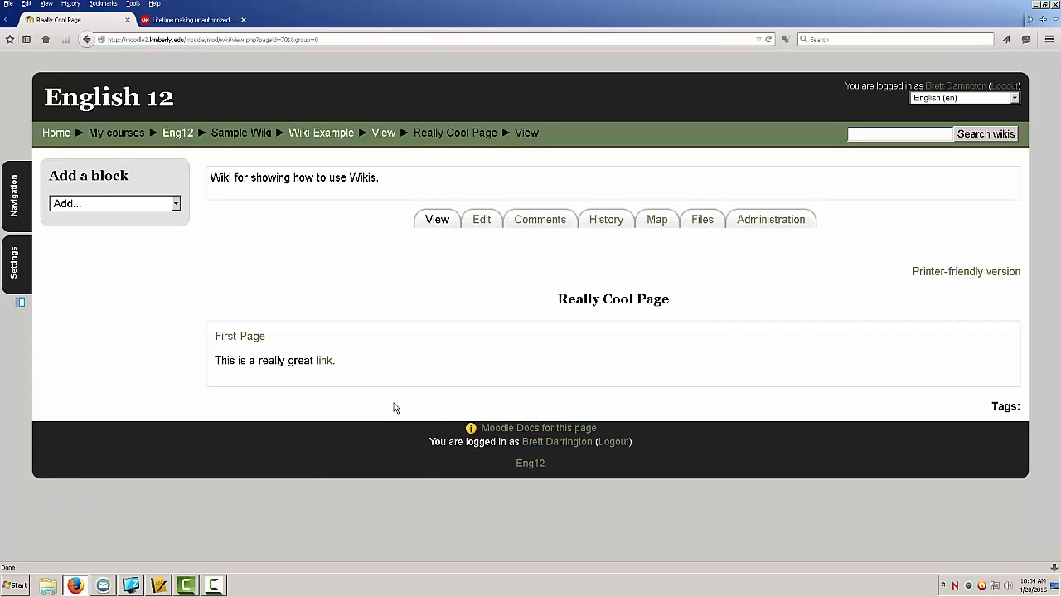
{"action": "left_click", "coordinate": [324, 361]}
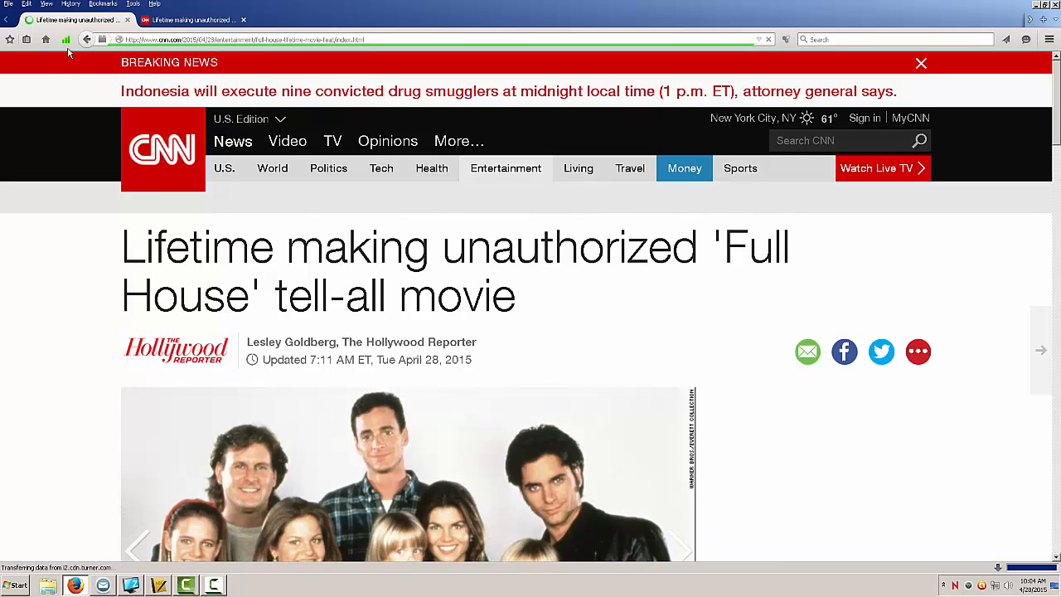
{"action": "left_click", "coordinate": [87, 40]}
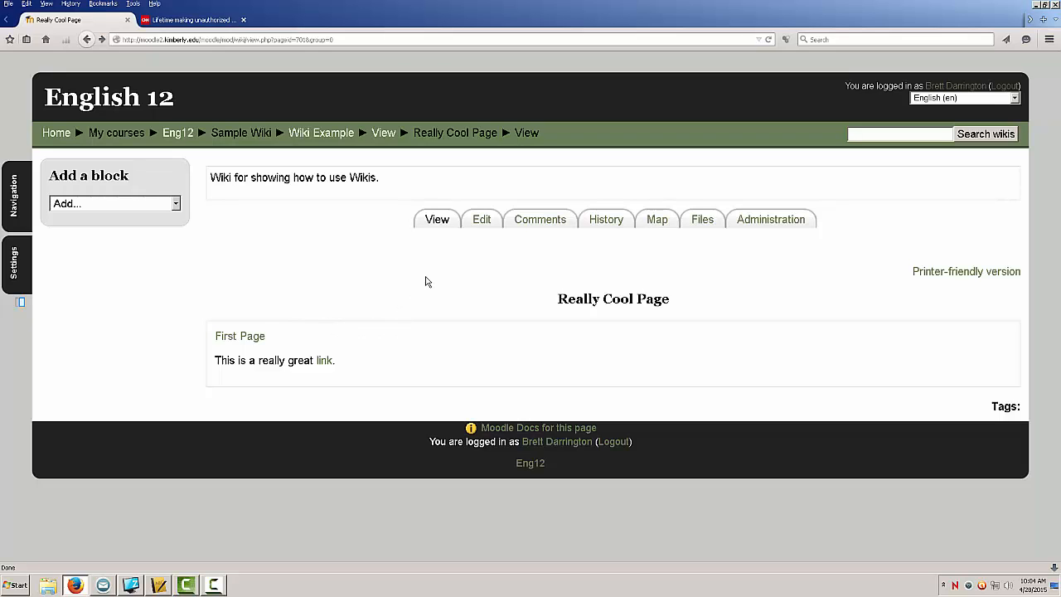
Step: Browse the wiki page's Edit, Comments, History, Map, Files and Administration views
{"action": "left_click", "coordinate": [482, 220]}
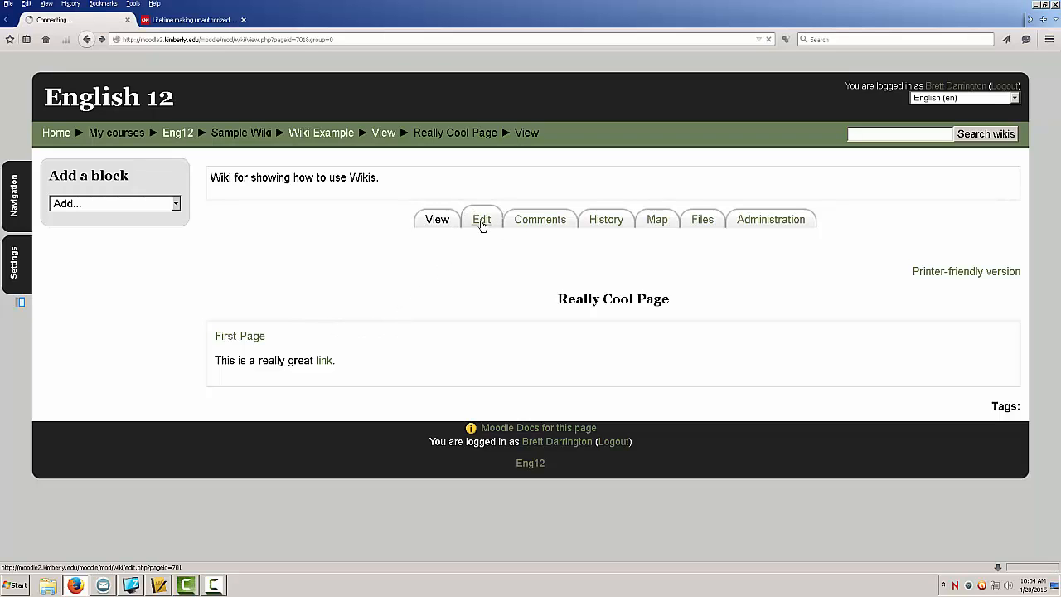
{"action": "scroll", "coordinate": [488, 233], "scroll_direction": "down", "scroll_amount": 2}
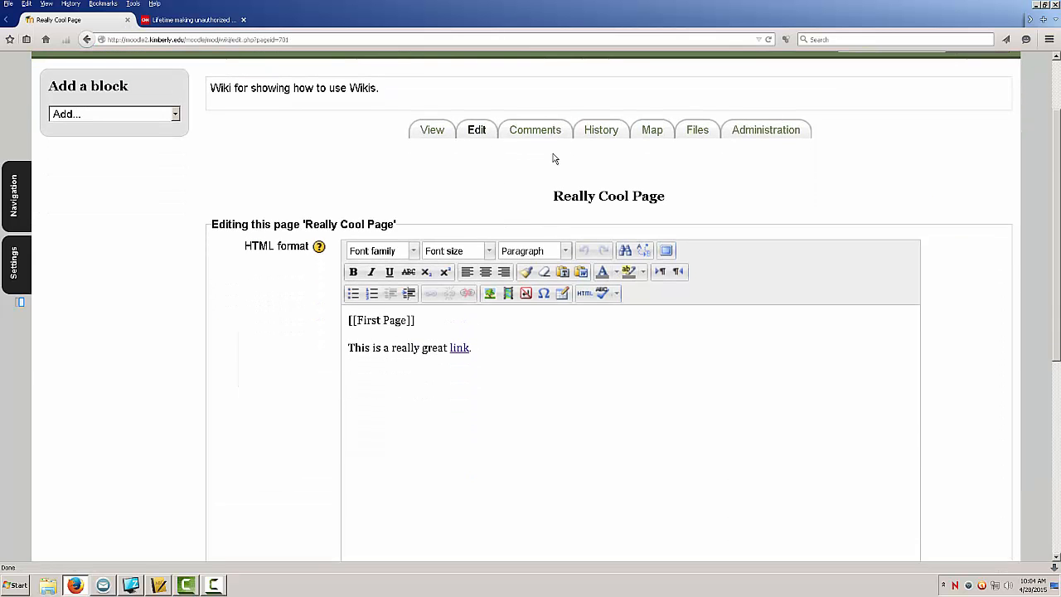
{"action": "left_click", "coordinate": [543, 139]}
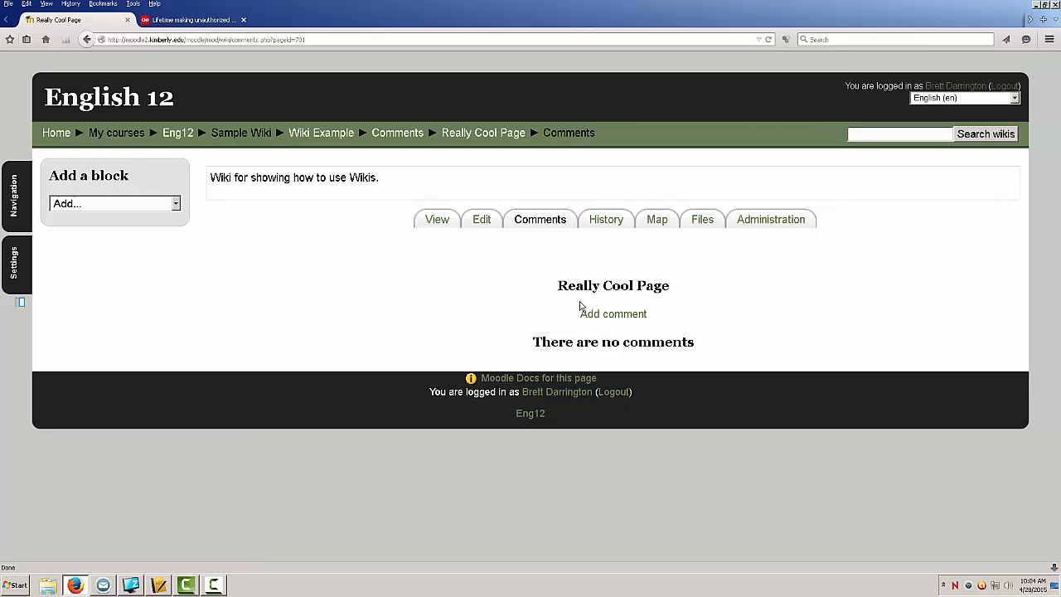
{"action": "left_click", "coordinate": [587, 223]}
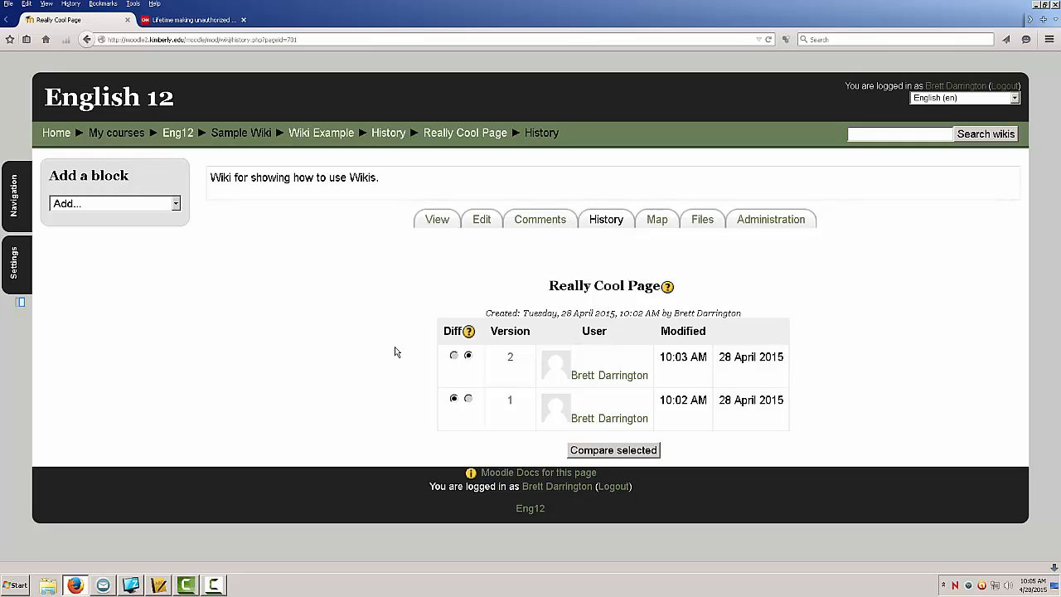
{"action": "left_click", "coordinate": [658, 223]}
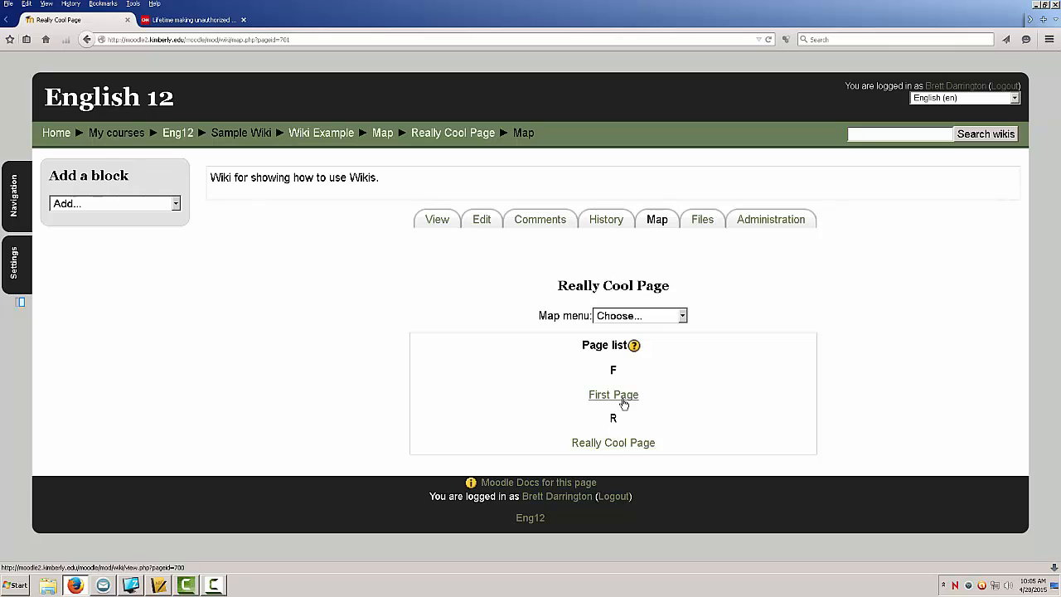
{"action": "left_click", "coordinate": [702, 225]}
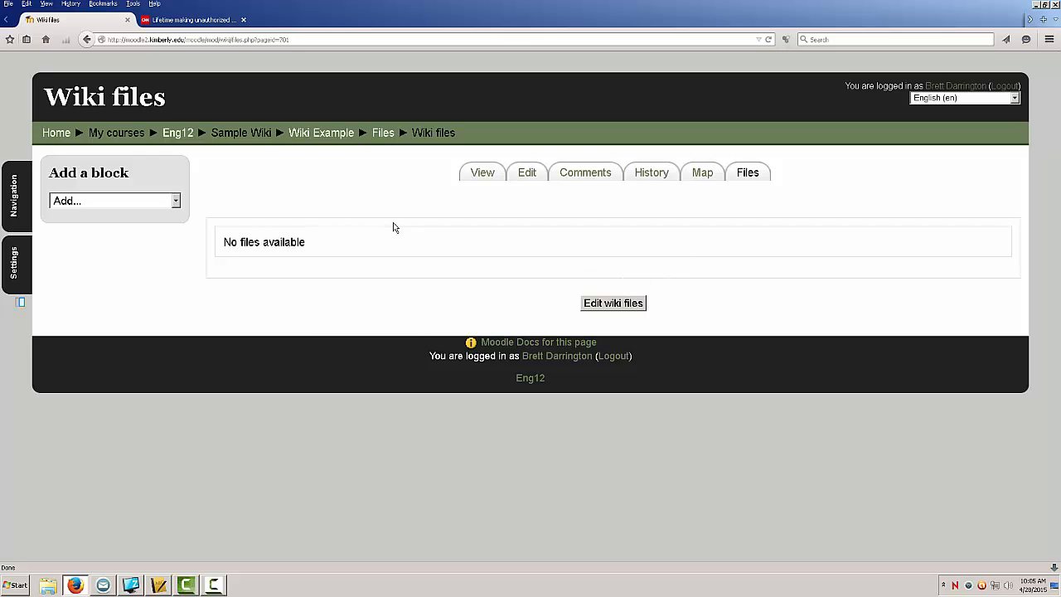
{"action": "left_click", "coordinate": [86, 40]}
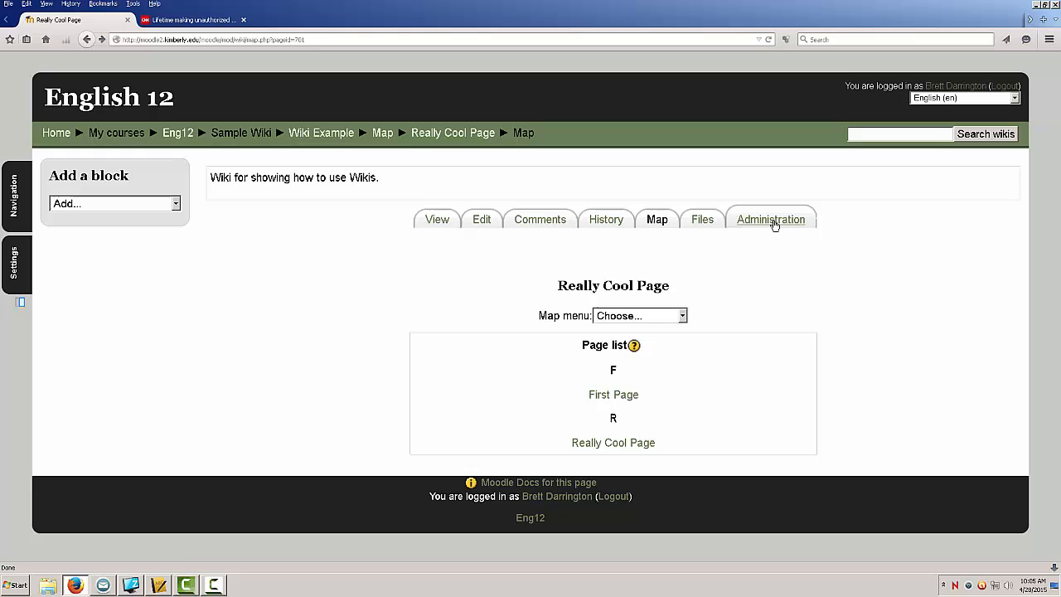
{"action": "left_click", "coordinate": [772, 221]}
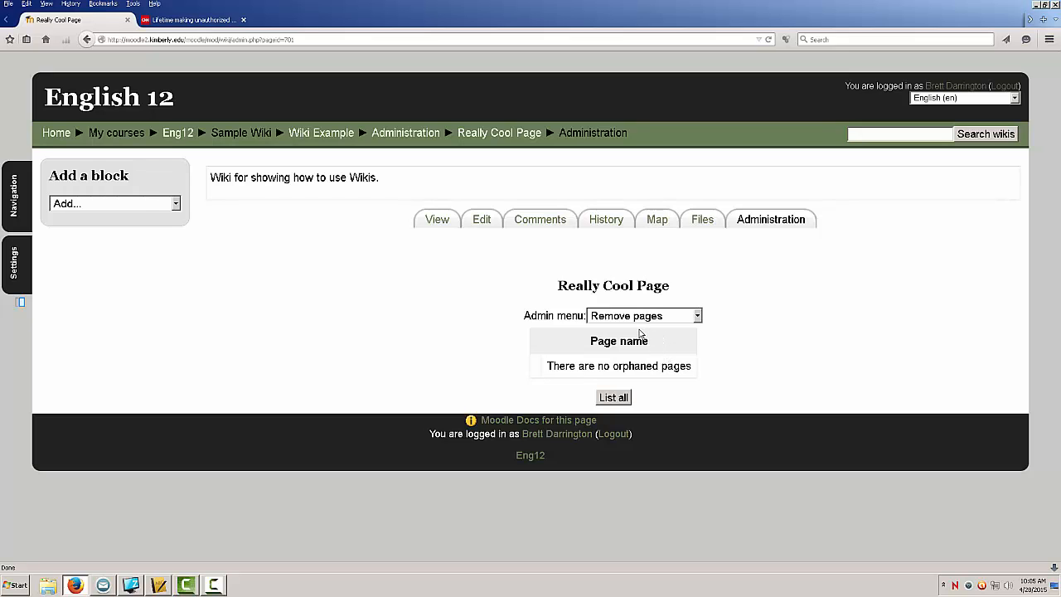
{"action": "left_click", "coordinate": [483, 221]}
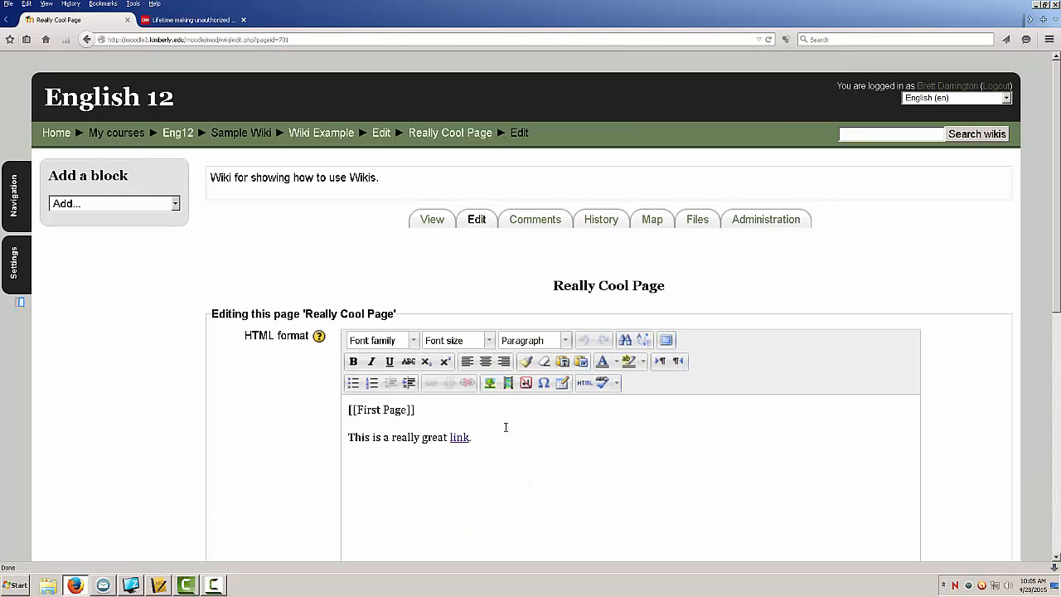
{"action": "scroll", "coordinate": [505, 426], "scroll_direction": "down", "scroll_amount": 5}
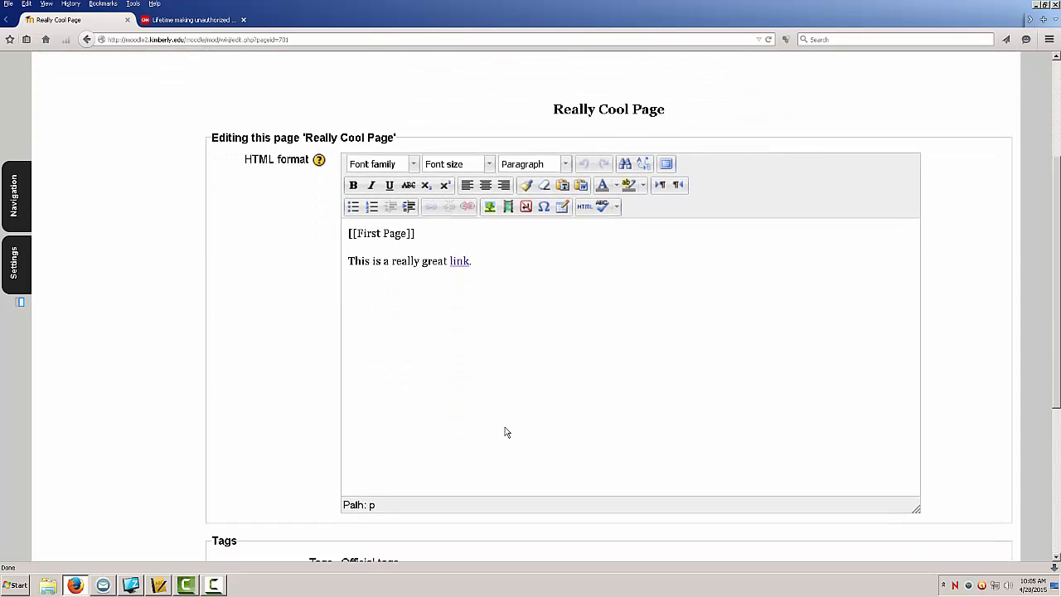
{"action": "scroll", "coordinate": [507, 431], "scroll_direction": "down", "scroll_amount": 2}
{"action": "scroll", "coordinate": [507, 432], "scroll_direction": "up", "scroll_amount": 5}
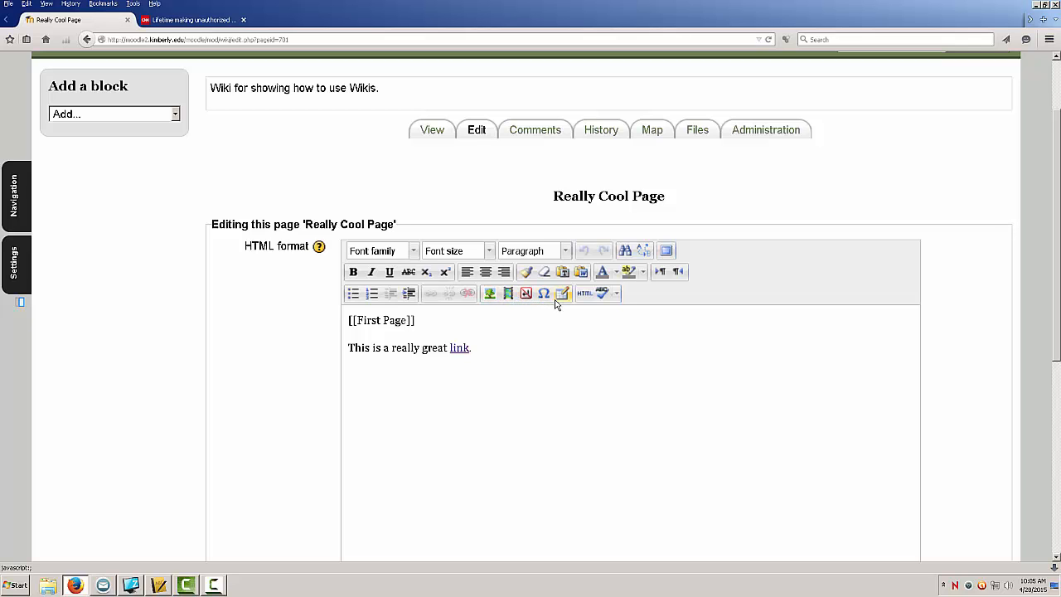
{"action": "scroll", "coordinate": [516, 401], "scroll_direction": "down", "scroll_amount": 8}
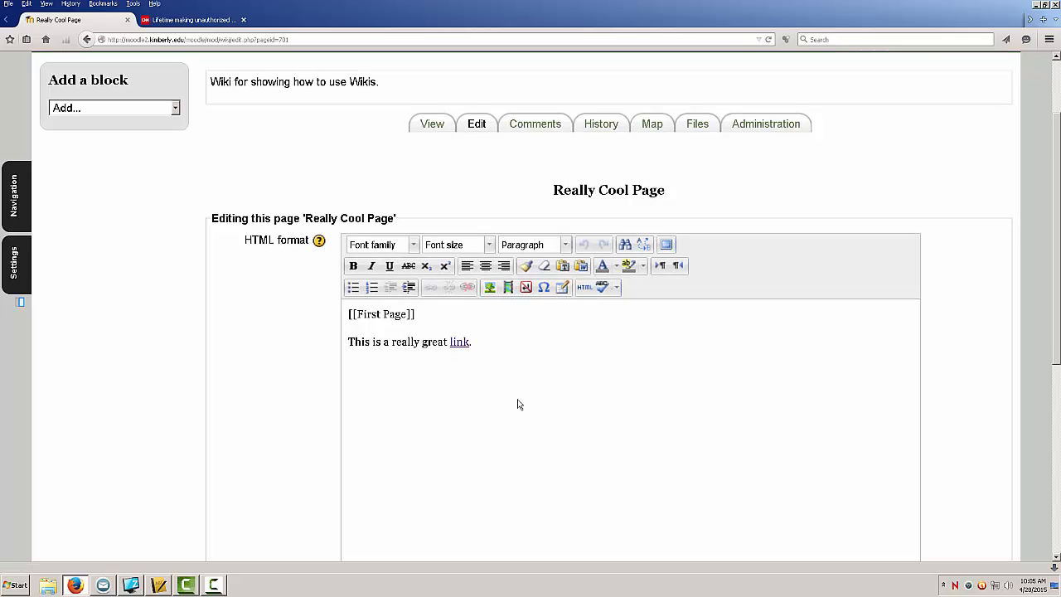